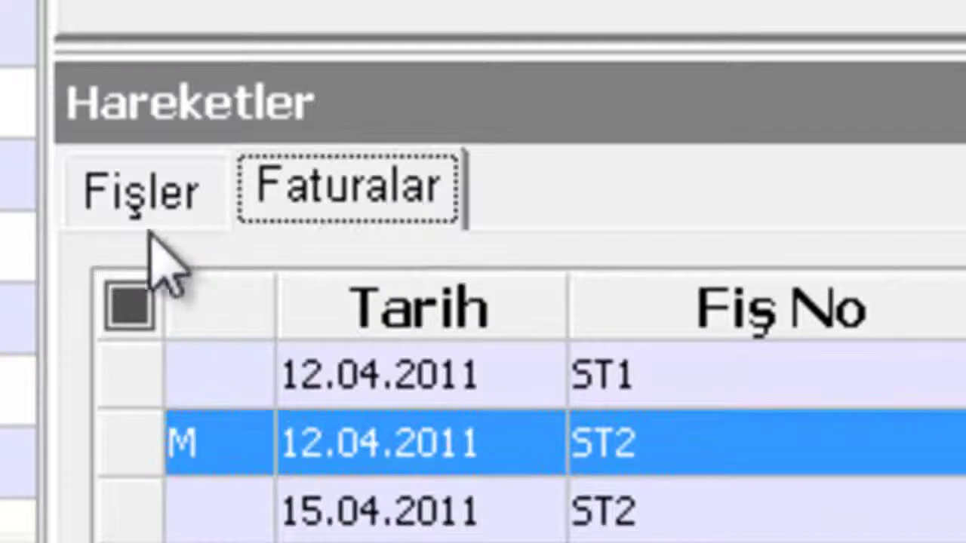
Show the Faturalar list under Hareketler and enlarge that pane to reveal more invoices and the invoice type selector.
{"action": "left_click", "coordinate": [136, 195]}
{"action": "left_click", "coordinate": [347, 189]}
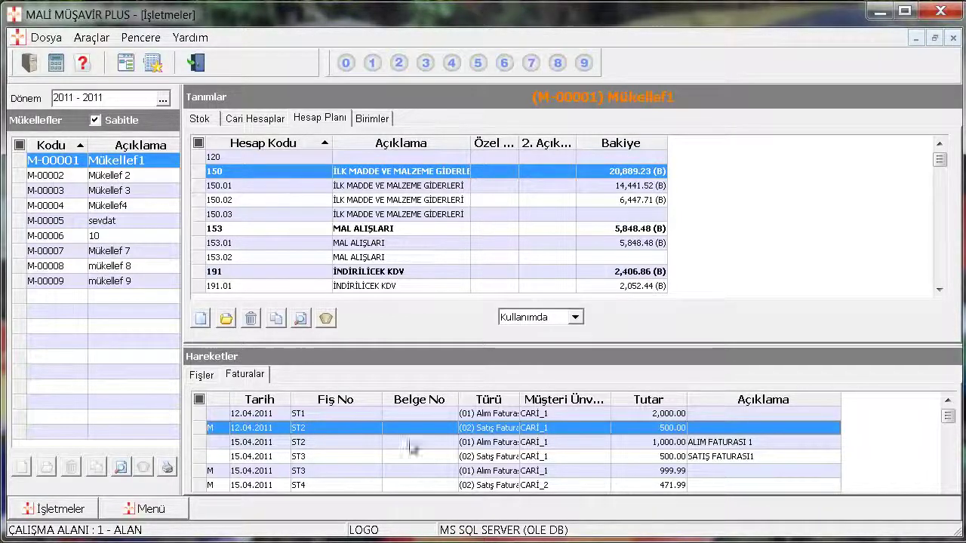
{"action": "left_click_drag", "start_coordinate": [551, 348], "coordinate": [548, 265]}
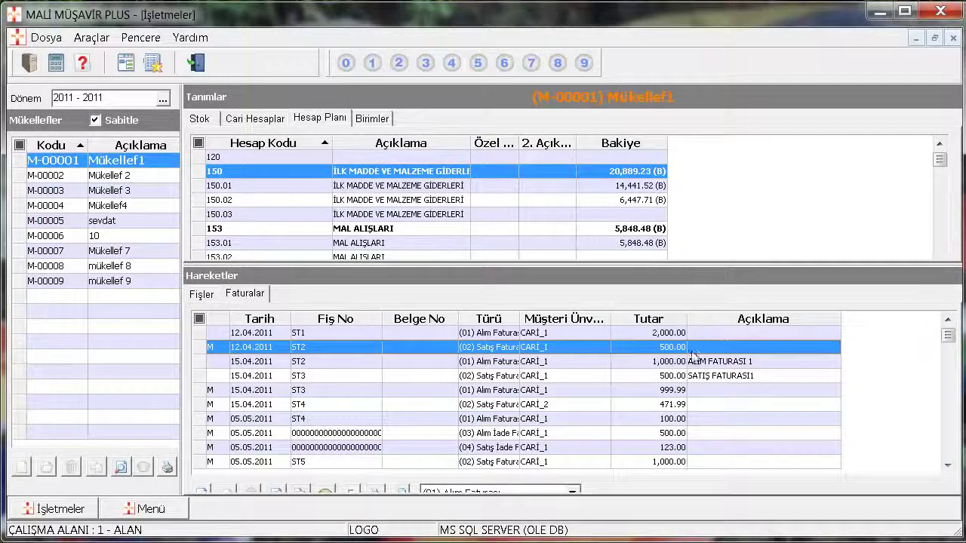
{"action": "left_click_drag", "start_coordinate": [627, 265], "coordinate": [630, 257]}
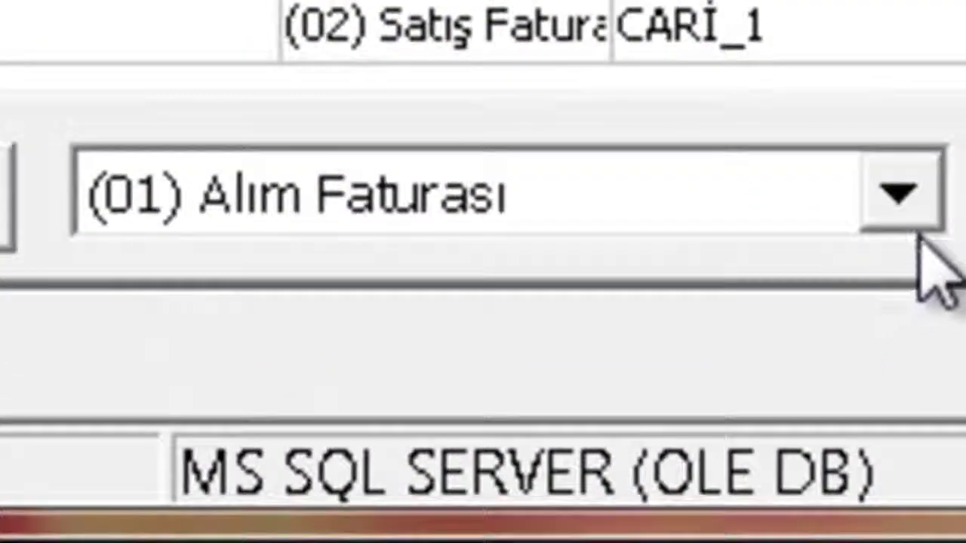
Set the invoice type for new records to (05) Devir Faturası.
{"action": "left_click", "coordinate": [898, 200]}
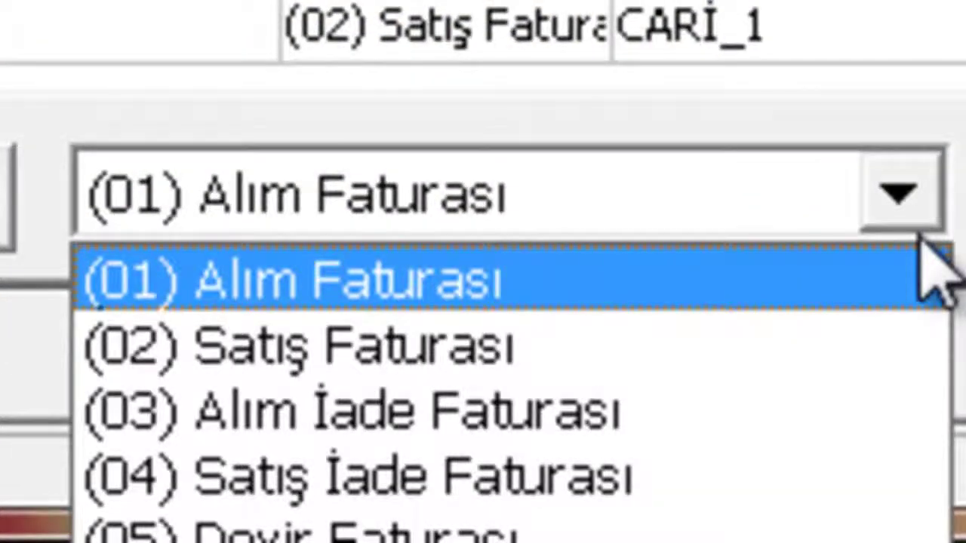
{"action": "key", "text": "Down"}
{"action": "key", "text": "Down"}
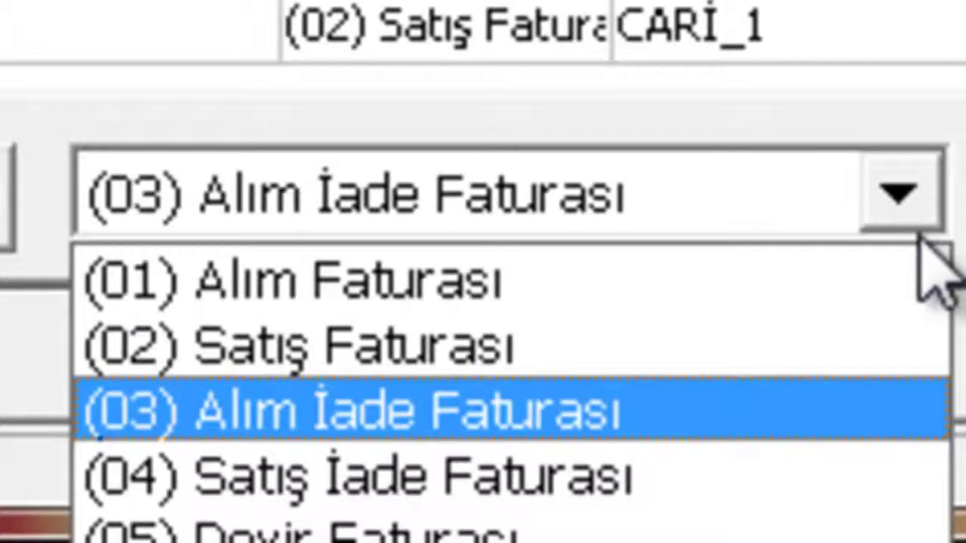
{"action": "key", "text": "Down"}
{"action": "key", "text": "Down"}
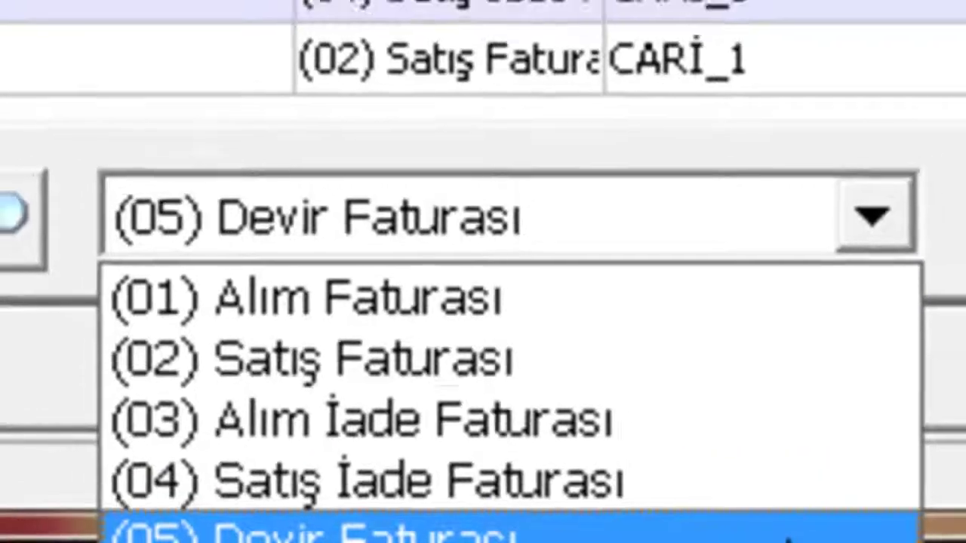
{"action": "left_click", "coordinate": [528, 436]}
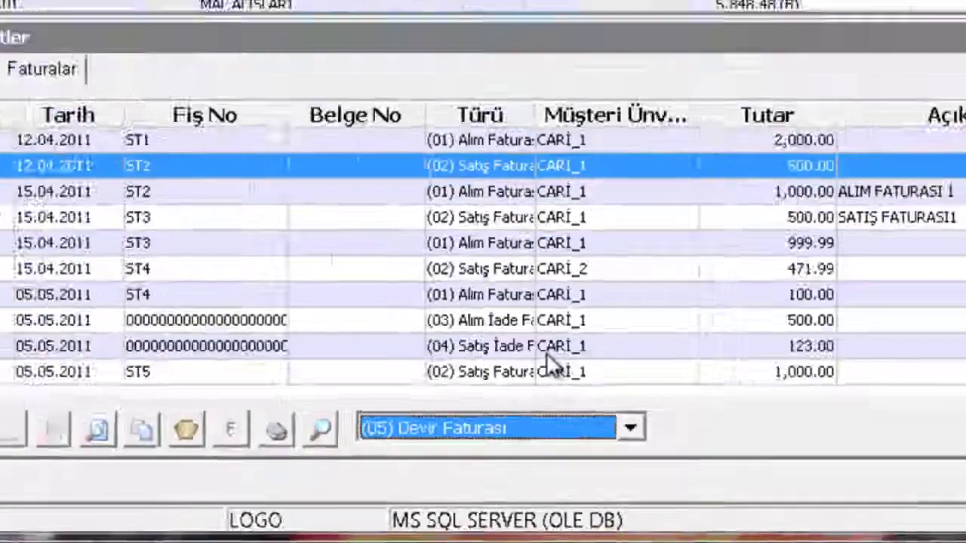
Open a new Devir Faturası and view the Malzeme Kartları available for its first line without choosing one.
{"action": "left_click", "coordinate": [528, 437]}
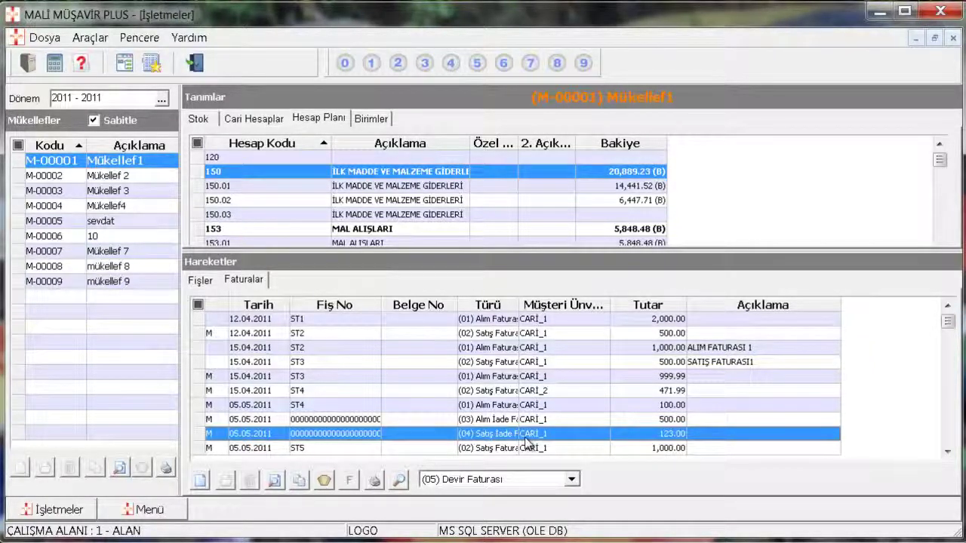
{"action": "right_click", "coordinate": [462, 350]}
{"action": "left_click", "coordinate": [498, 365]}
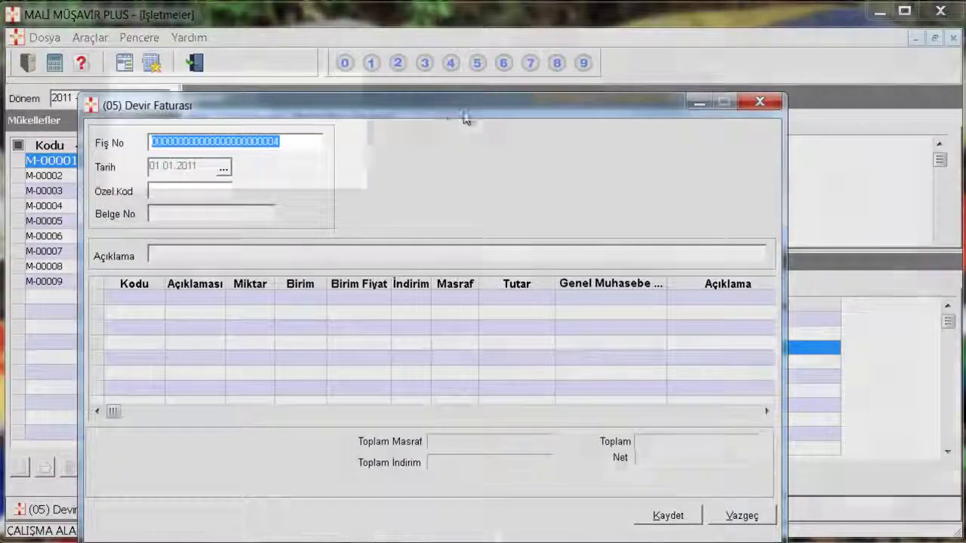
{"action": "left_click_drag", "start_coordinate": [464, 110], "coordinate": [487, 68]}
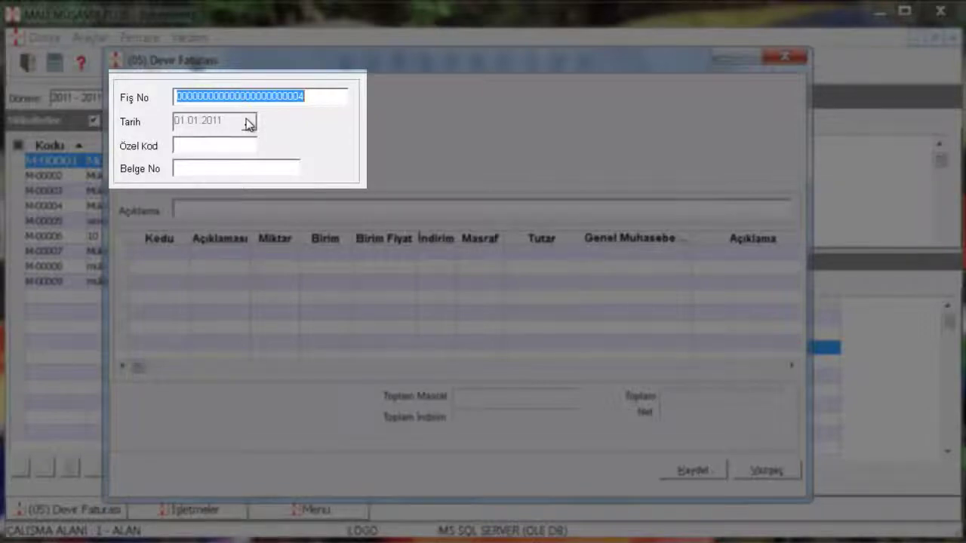
{"action": "left_click", "coordinate": [180, 257]}
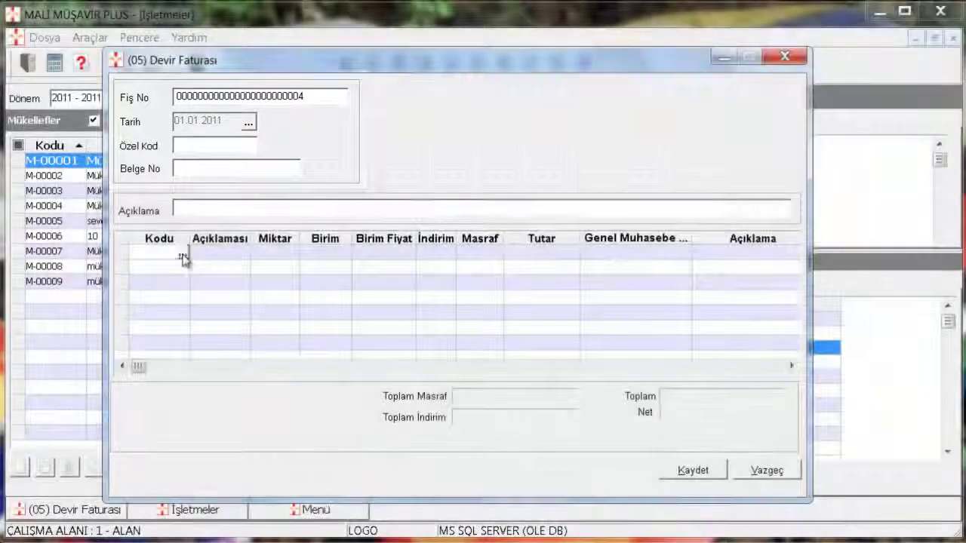
{"action": "left_click", "coordinate": [181, 255]}
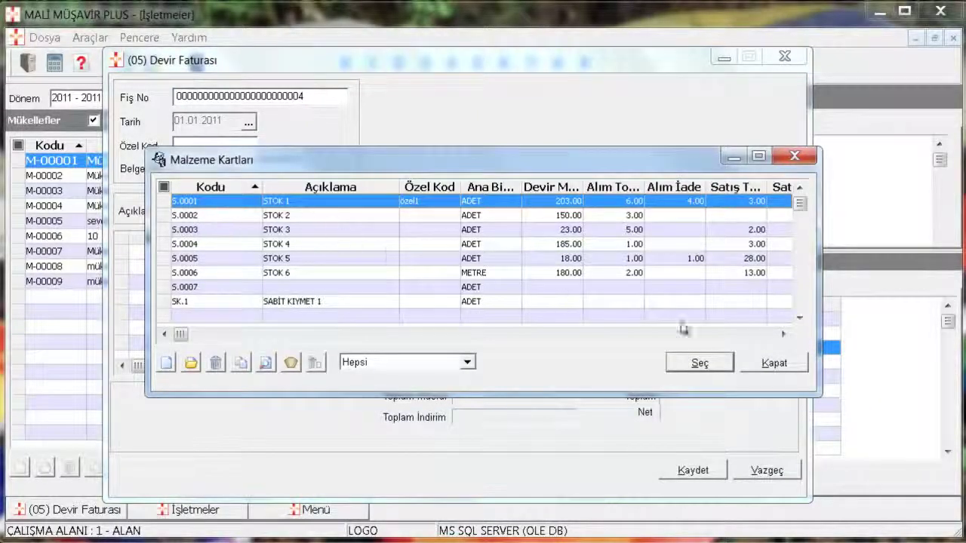
{"action": "left_click", "coordinate": [796, 363]}
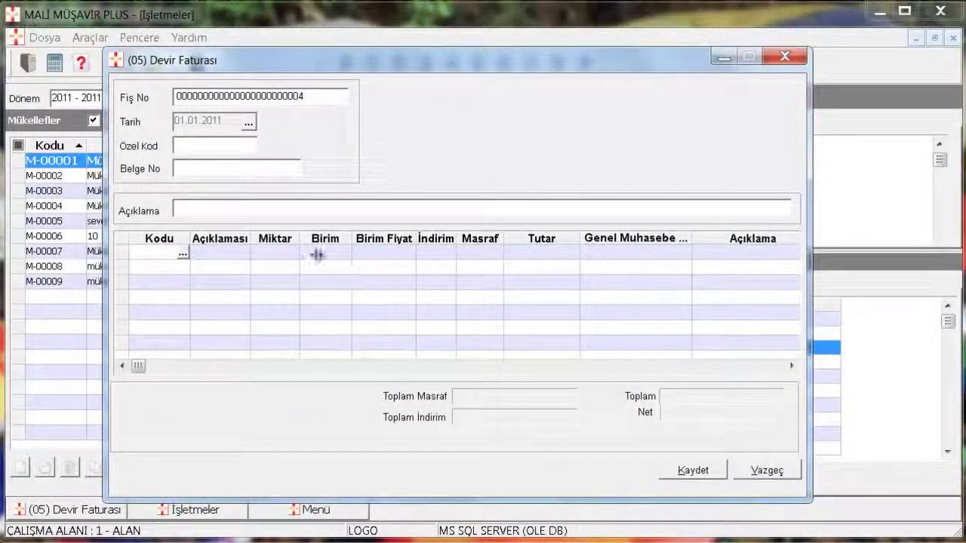
Look through the first line's quantity, unit, unit price, discount and expense fields, and cancel the new Devir Faturası.
{"action": "left_click", "coordinate": [272, 257]}
{"action": "left_click", "coordinate": [327, 255]}
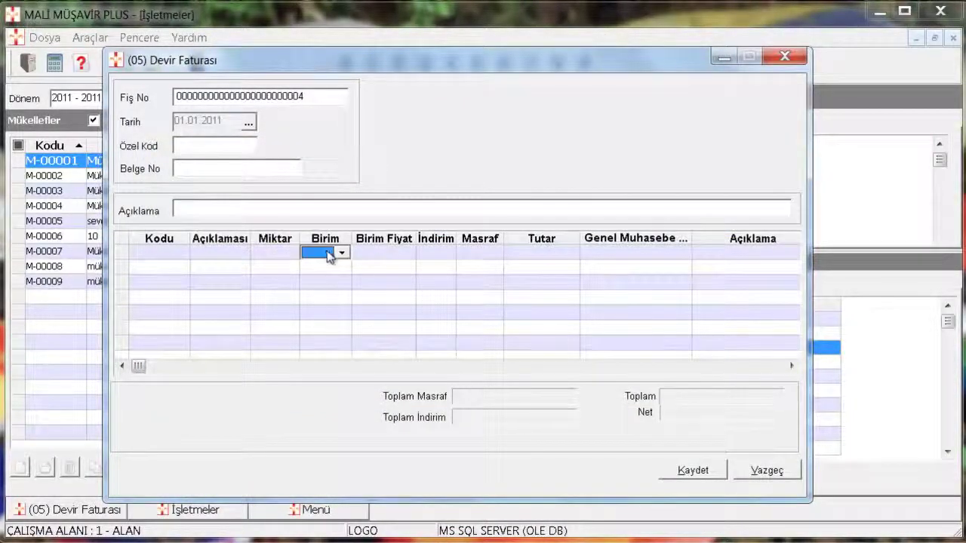
{"action": "left_click", "coordinate": [387, 256]}
{"action": "left_click", "coordinate": [453, 255]}
{"action": "left_click", "coordinate": [483, 255]}
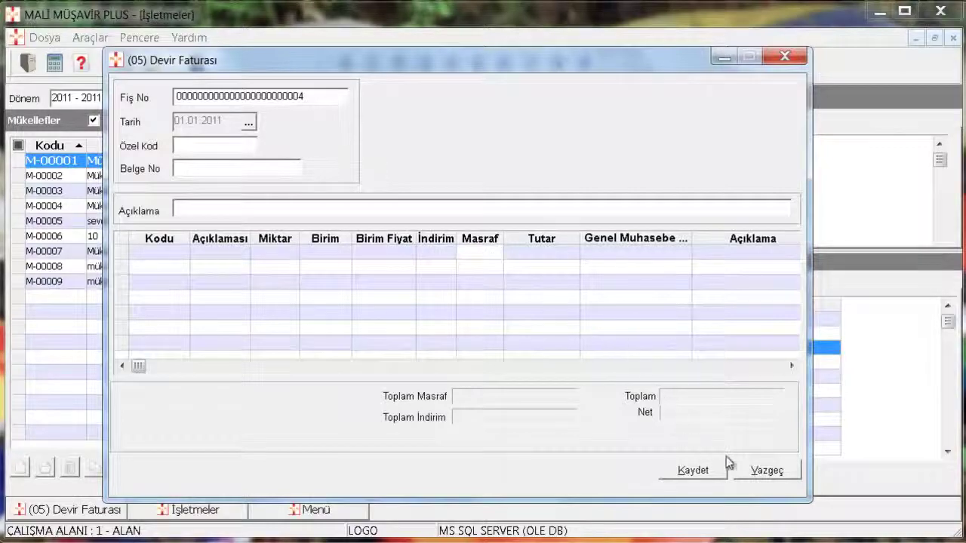
{"action": "left_click", "coordinate": [762, 471]}
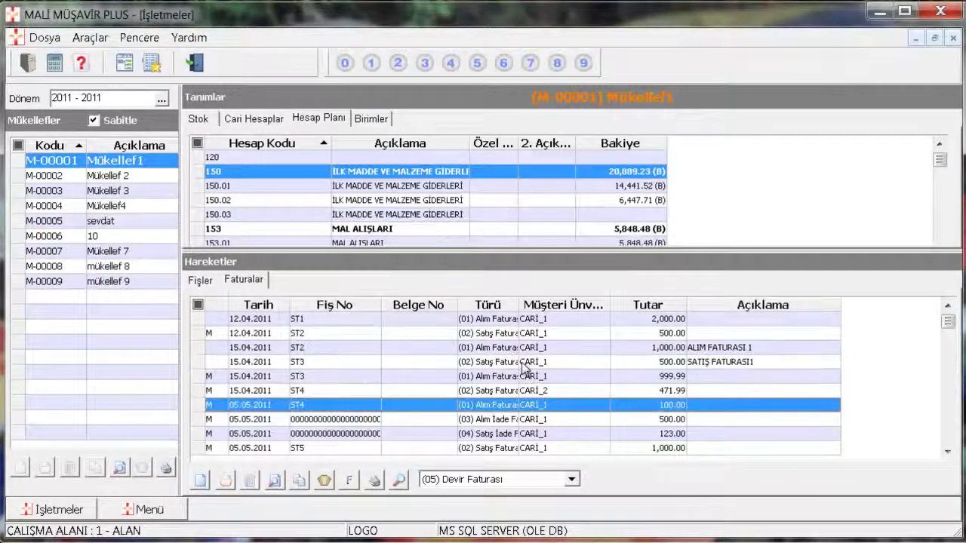
Open the existing 01.01.2011 invoice described as DEVİR FATURASI for editing.
{"action": "scroll", "coordinate": [523, 367], "scroll_direction": "down", "scroll_amount": 13}
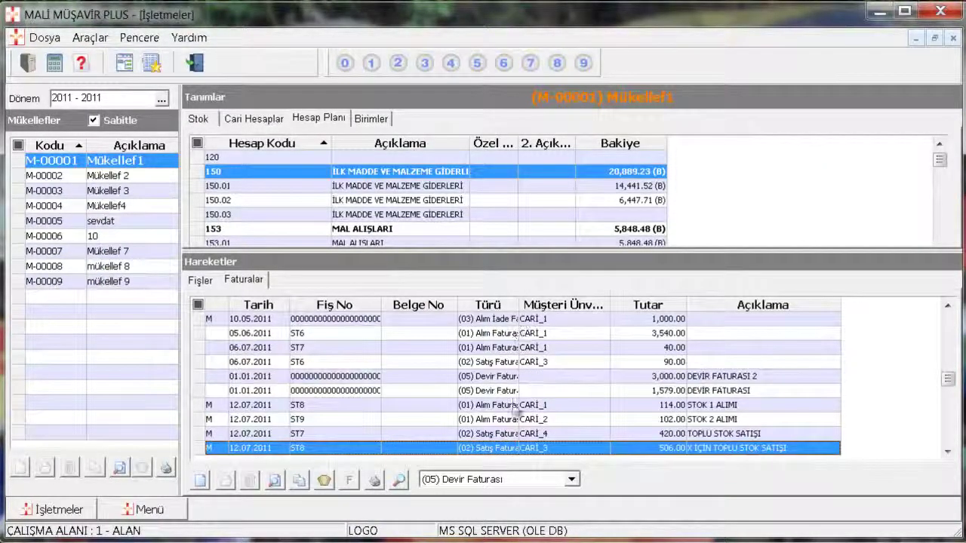
{"action": "left_click", "coordinate": [499, 390]}
{"action": "right_click", "coordinate": [496, 387]}
{"action": "left_click", "coordinate": [536, 415]}
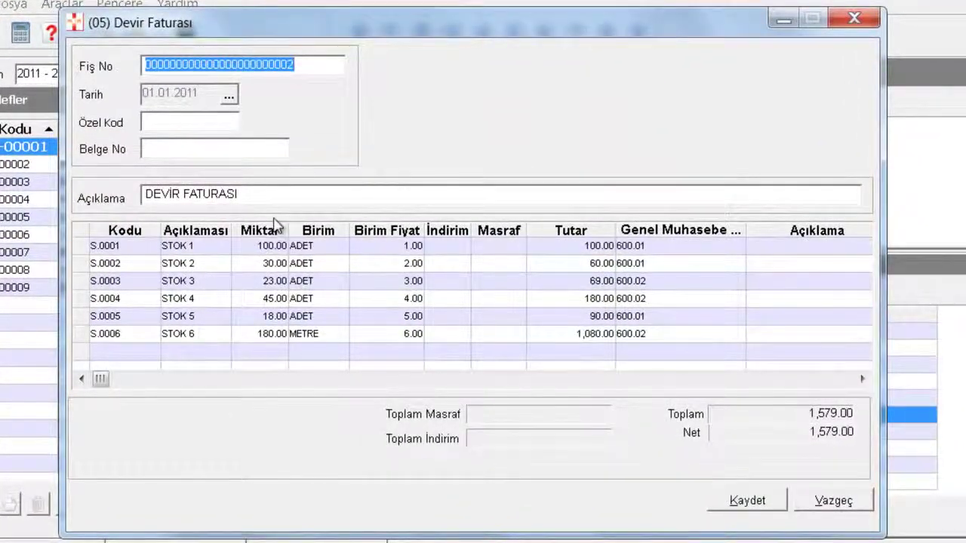
Go through the STOK 1 line's fields and set its expense (Masraf) to 2.
{"action": "left_click", "coordinate": [136, 248]}
{"action": "left_click", "coordinate": [216, 251]}
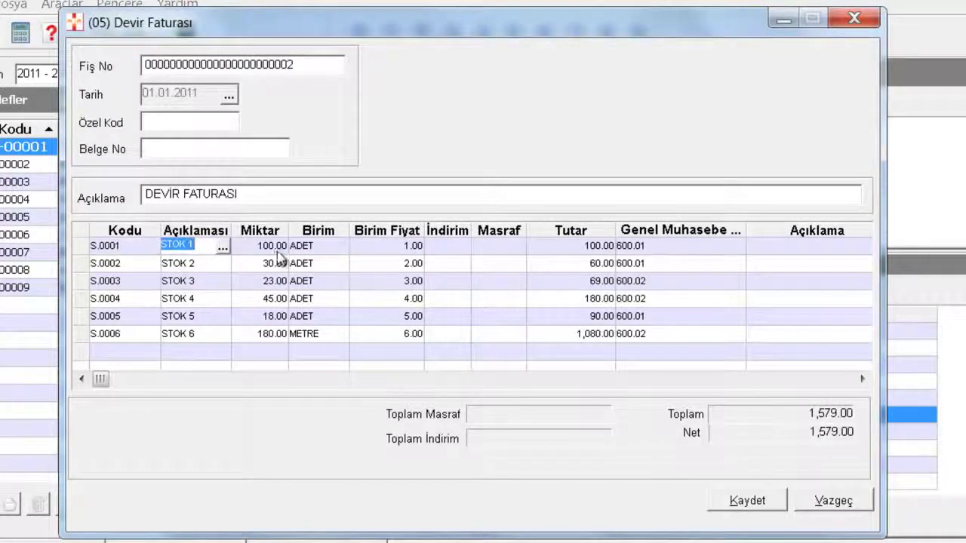
{"action": "key", "text": "Tab"}
{"action": "key", "text": "Tab"}
{"action": "key", "text": "Tab"}
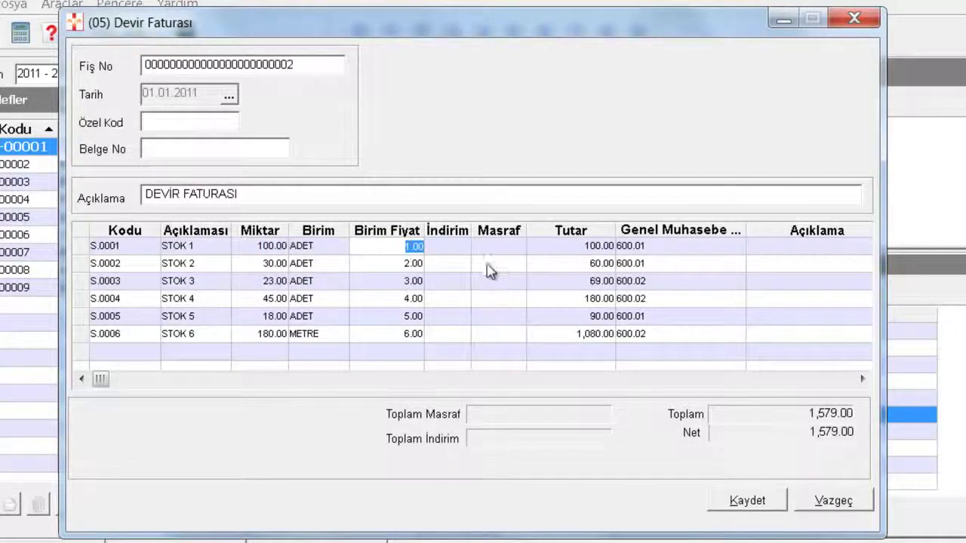
{"action": "left_click", "coordinate": [457, 248]}
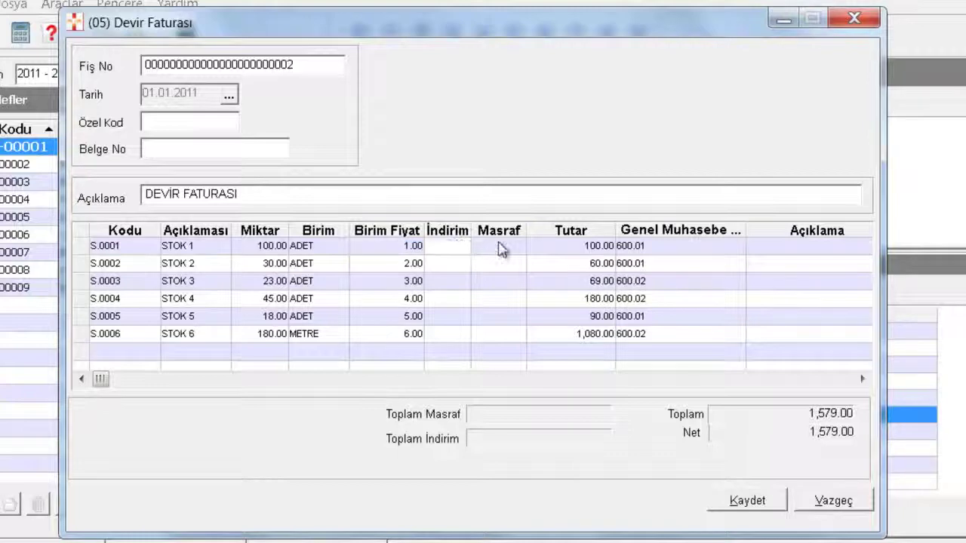
{"action": "left_click", "coordinate": [491, 250]}
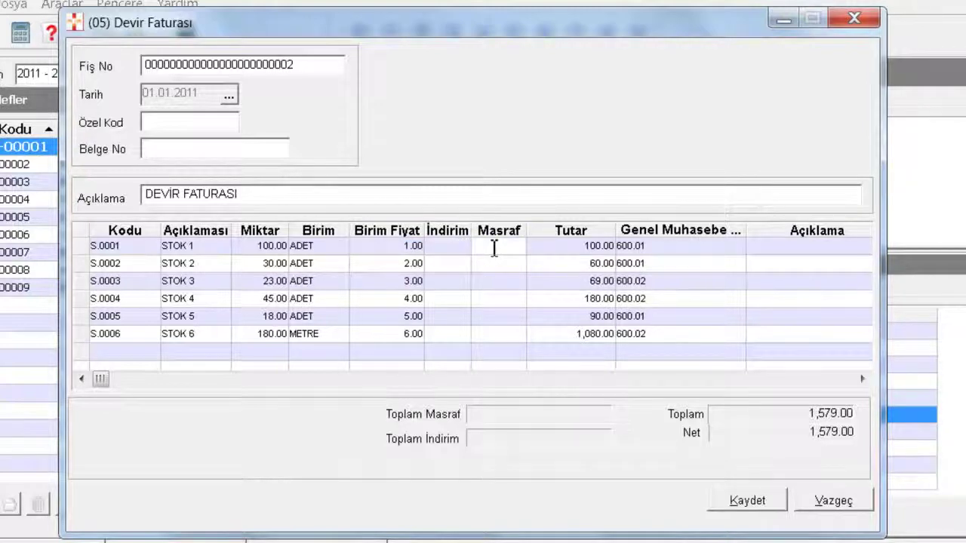
{"action": "type", "text": "2"}
{"action": "key", "text": "Return"}
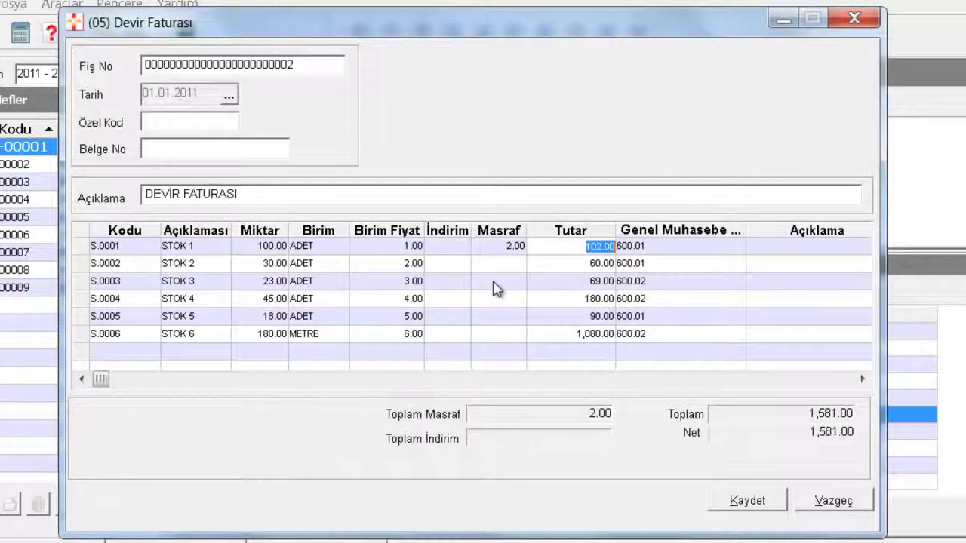
Set the STOK 1 line's amount (Tutar) to 1000, after trying an amount of 3.
{"action": "type", "text": "3"}
{"action": "key", "text": "Return"}
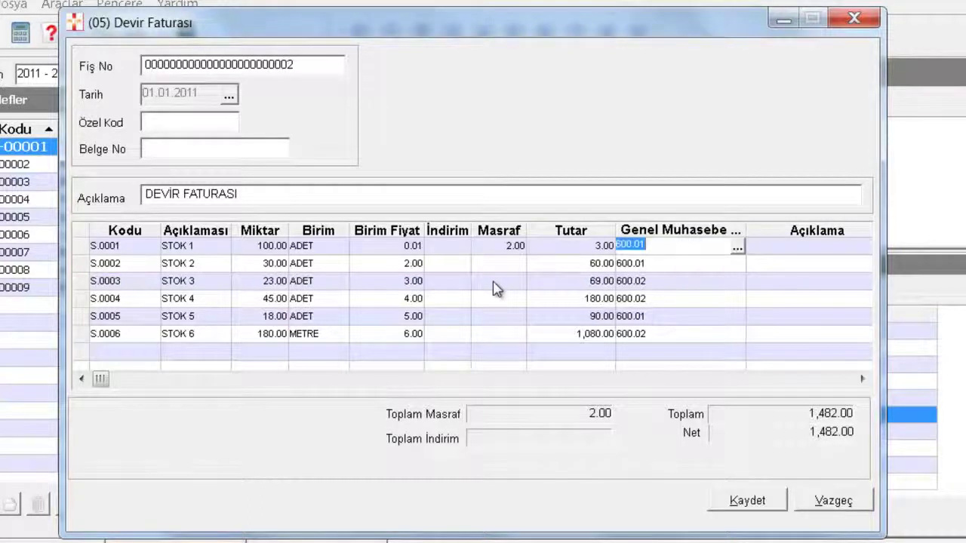
{"action": "left_click", "coordinate": [492, 250]}
{"action": "left_click", "coordinate": [574, 251]}
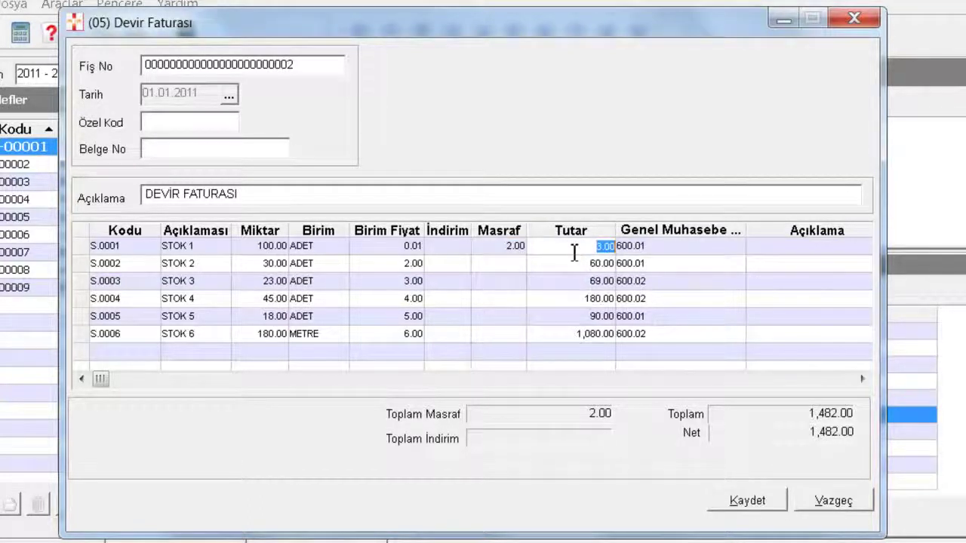
{"action": "type", "text": "1000"}
Set the STOK 1 line's discount (İndirim) to 12.
{"action": "left_click", "coordinate": [498, 246]}
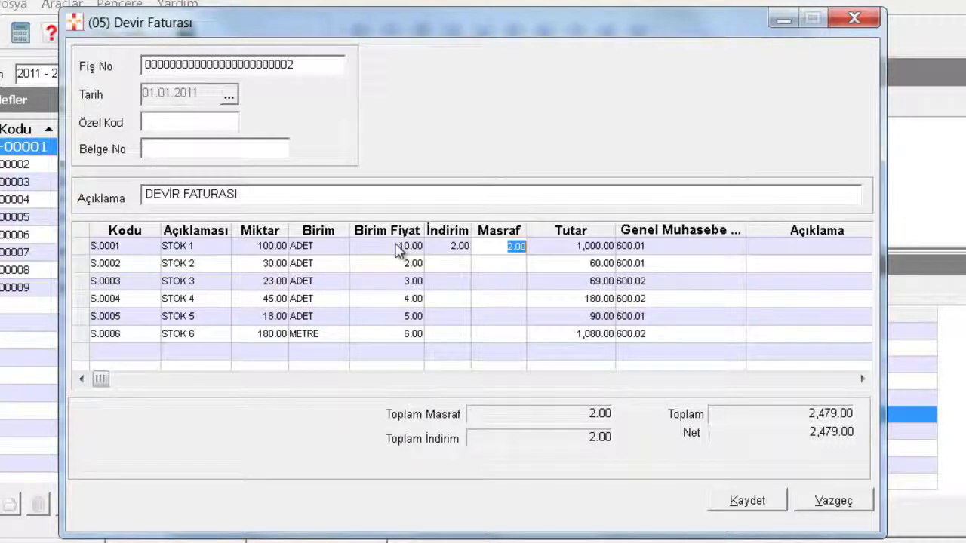
{"action": "left_click", "coordinate": [447, 247]}
{"action": "left_click", "coordinate": [447, 247]}
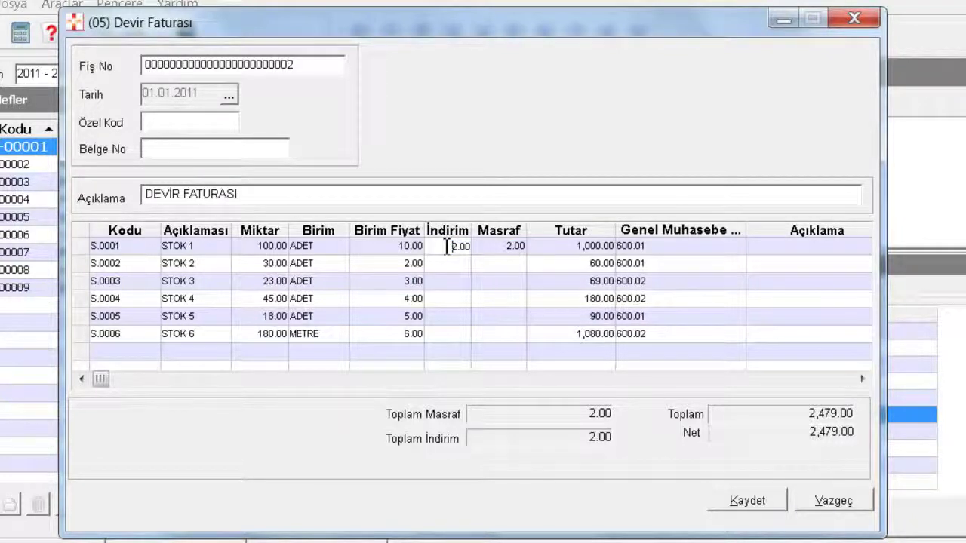
{"action": "left_click", "coordinate": [486, 248]}
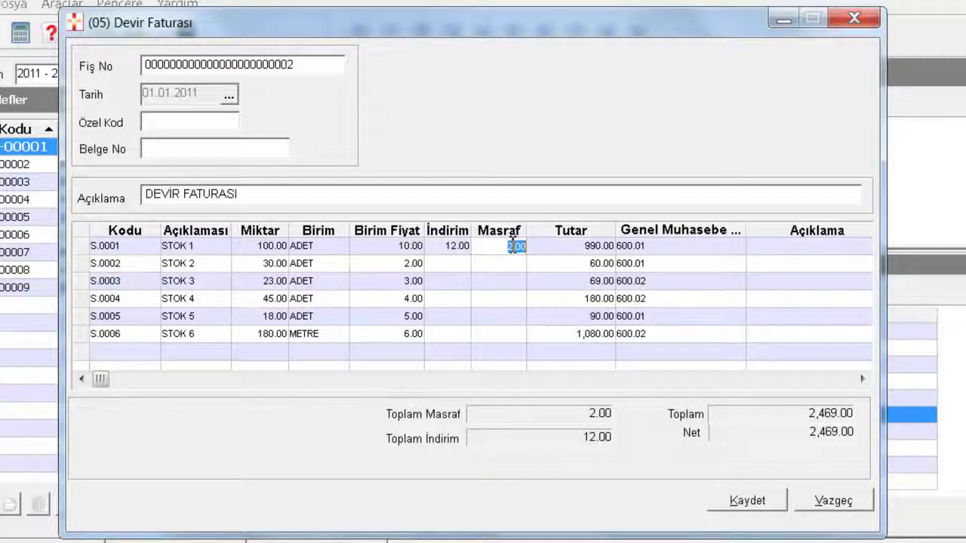
Check the STOK 1 line's discount, expense and amount, and save the Devir Faturası.
{"action": "left_click", "coordinate": [565, 247]}
{"action": "left_click", "coordinate": [505, 248]}
{"action": "left_click", "coordinate": [453, 247]}
{"action": "left_click", "coordinate": [487, 248]}
{"action": "left_click", "coordinate": [575, 248]}
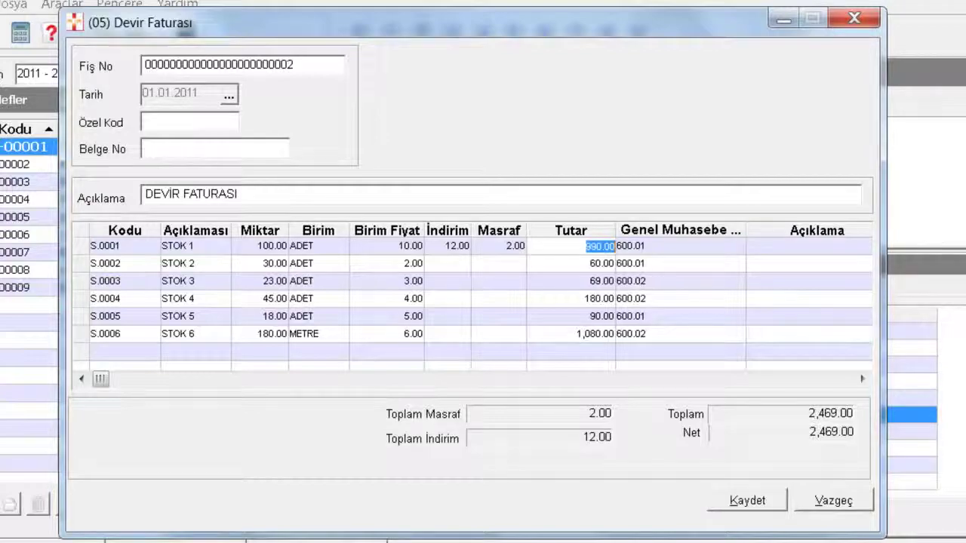
{"action": "left_click", "coordinate": [730, 502]}
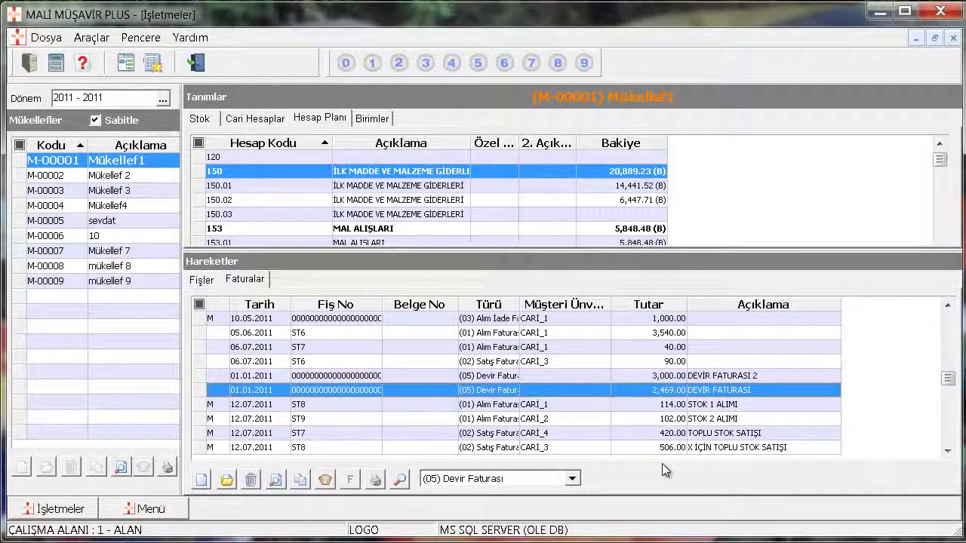
Switch the invoice type for new records to (02) Satış Faturası.
{"action": "left_click", "coordinate": [573, 480]}
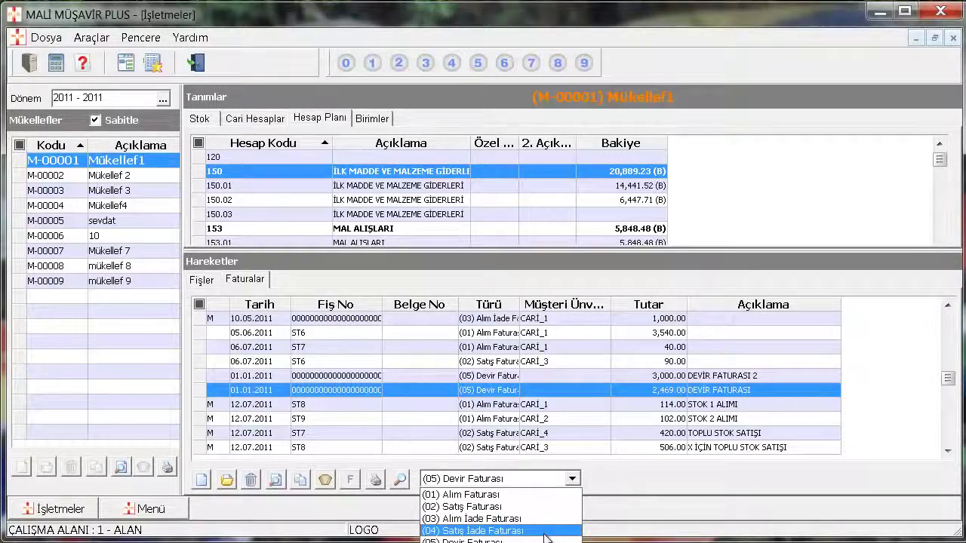
{"action": "left_click", "coordinate": [598, 433]}
{"action": "left_click", "coordinate": [573, 418]}
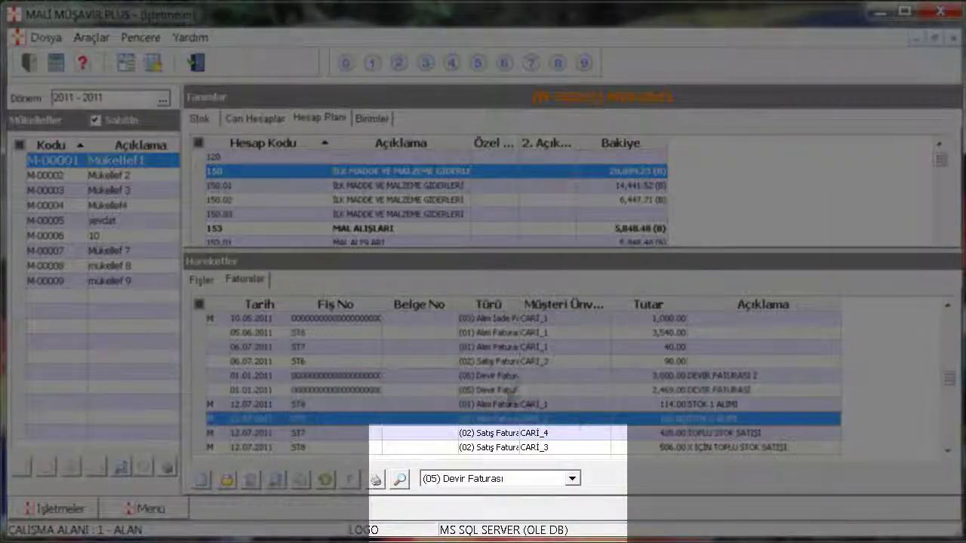
{"action": "left_click", "coordinate": [570, 479]}
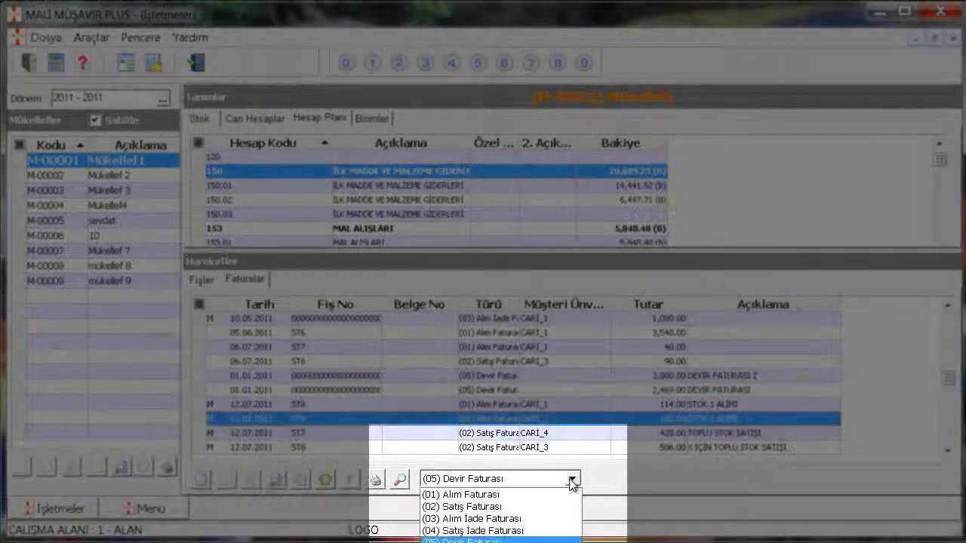
{"action": "left_click", "coordinate": [538, 507]}
Open a new Satış Faturası from the invoice list.
{"action": "left_click", "coordinate": [446, 361]}
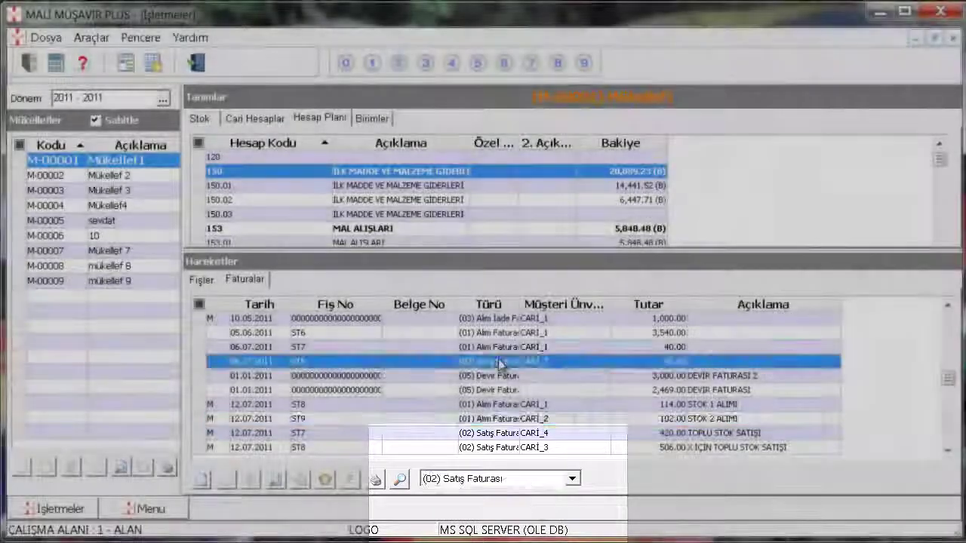
{"action": "right_click", "coordinate": [445, 366]}
{"action": "left_click", "coordinate": [472, 375]}
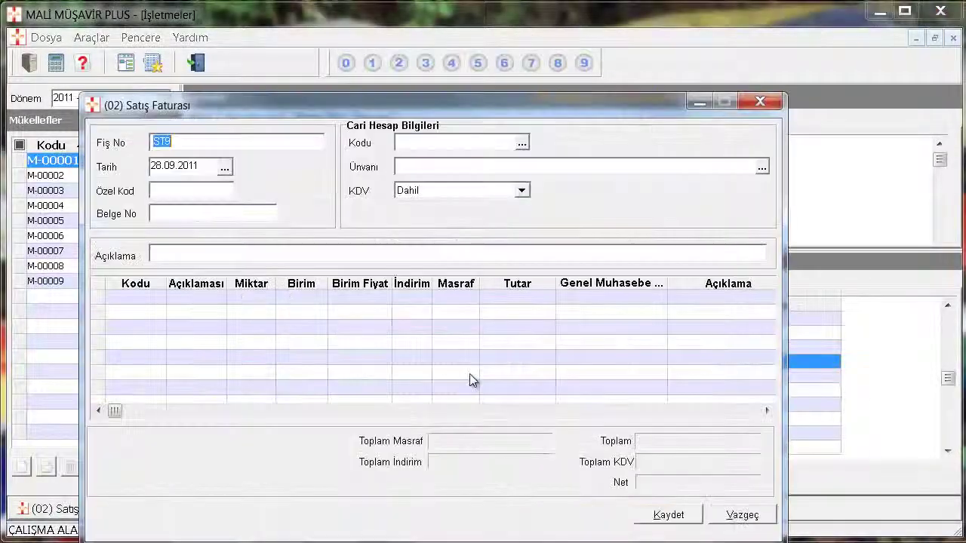
Set the date (Tarih) of sales invoice ST9 to 27.09.2011.
{"action": "left_click_drag", "start_coordinate": [430, 108], "coordinate": [462, 66]}
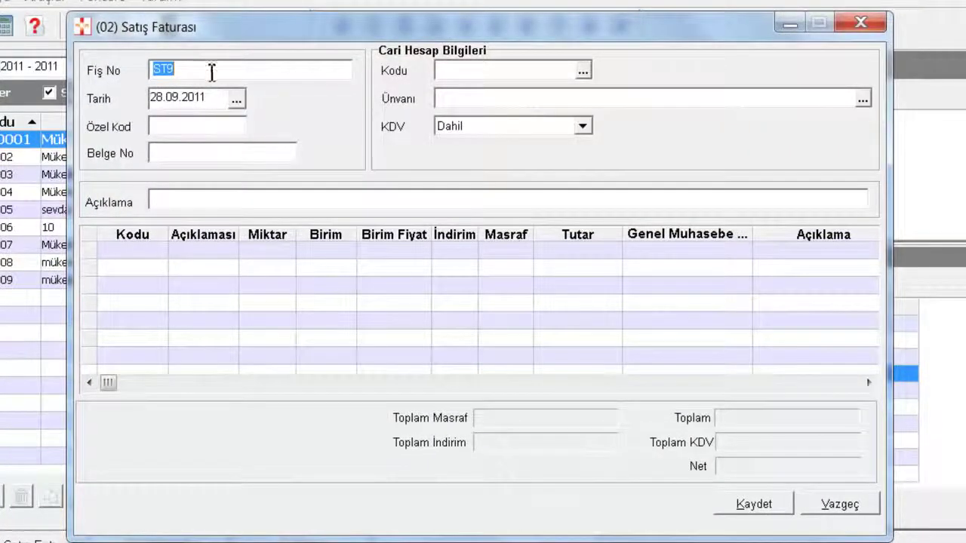
{"action": "left_click", "coordinate": [212, 70]}
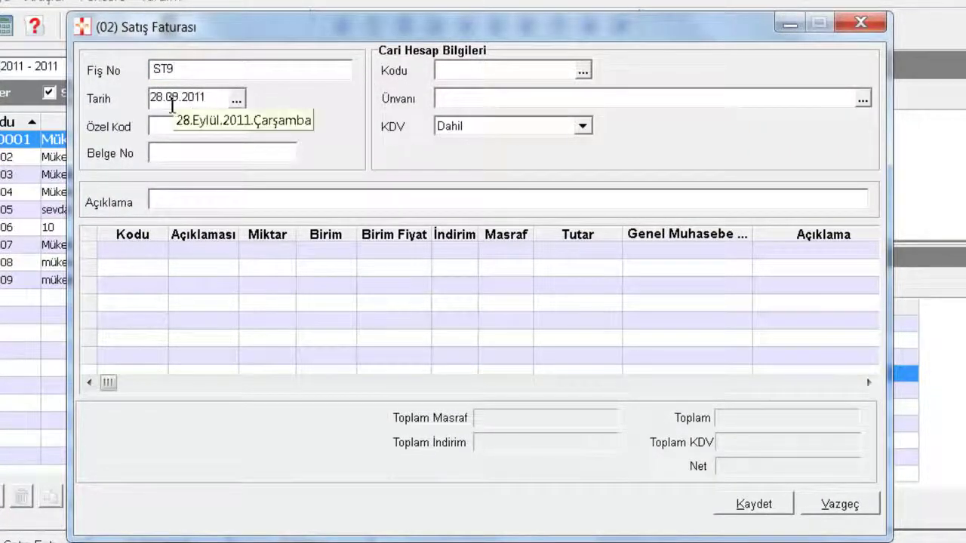
{"action": "key", "text": "Tab"}
{"action": "type", "text": "27"}
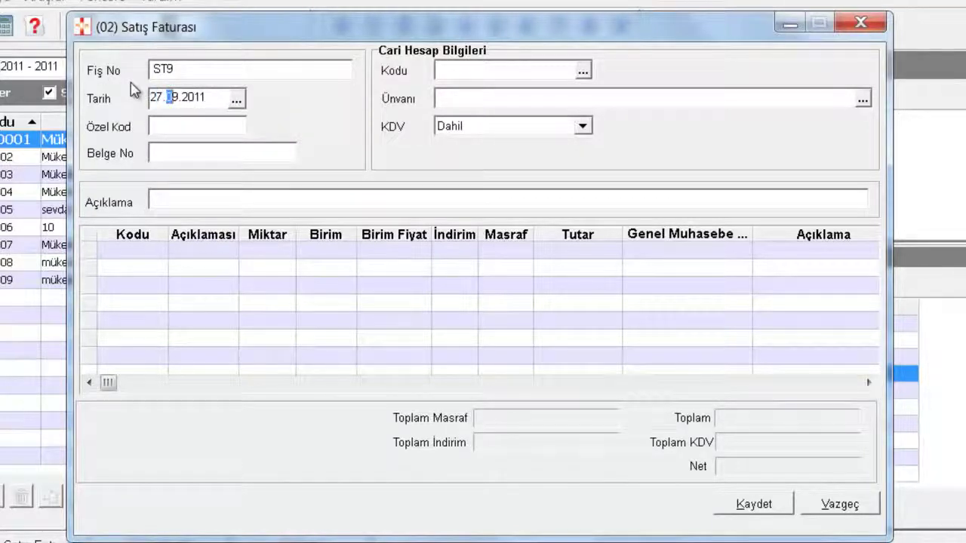
Assign current account CARİ_3 to the sales invoice from the Cari Hesaplar list.
{"action": "left_click", "coordinate": [472, 71]}
{"action": "double_click", "coordinate": [472, 71]}
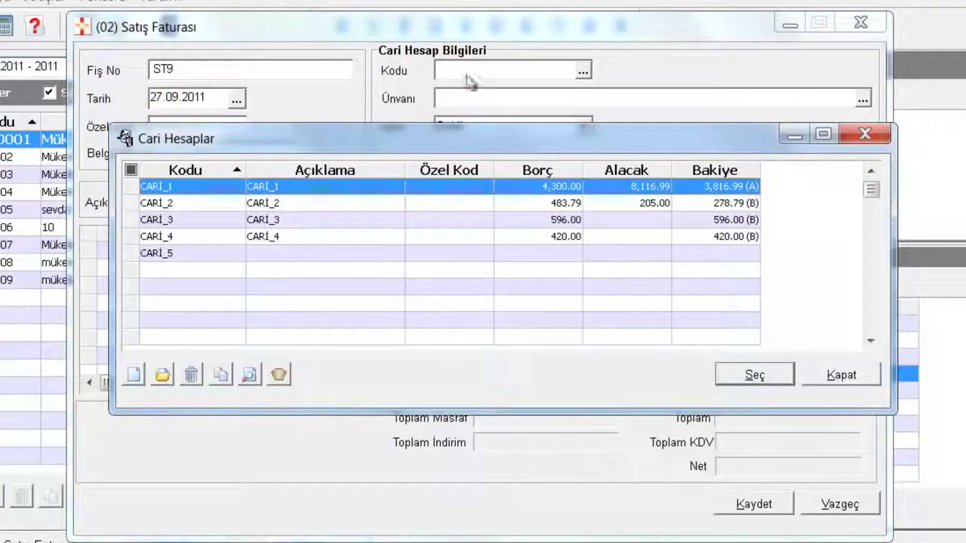
{"action": "double_click", "coordinate": [323, 218]}
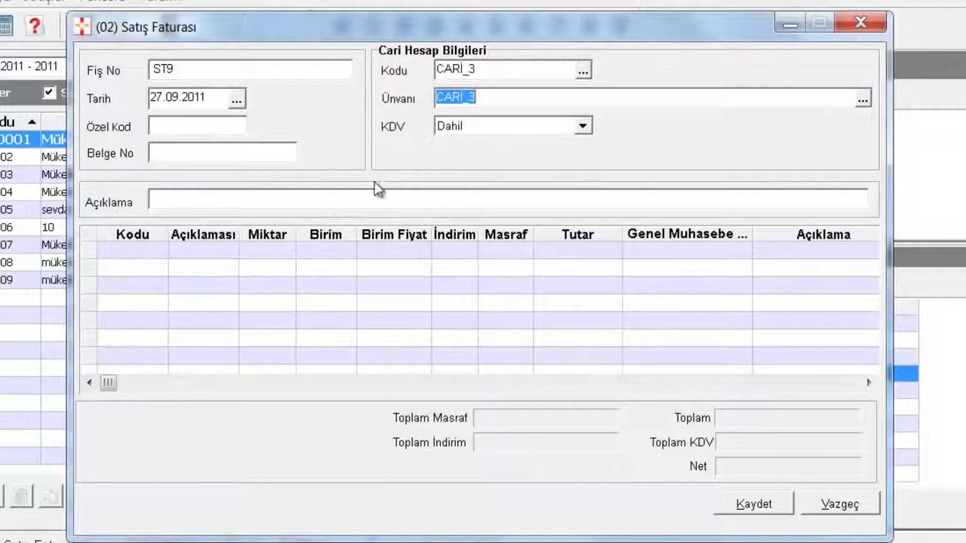
Add material S.0001 (STOK 1) as the first invoice line with a quantity (Miktar) of 2.
{"action": "left_click", "coordinate": [165, 255]}
{"action": "left_click", "coordinate": [158, 253]}
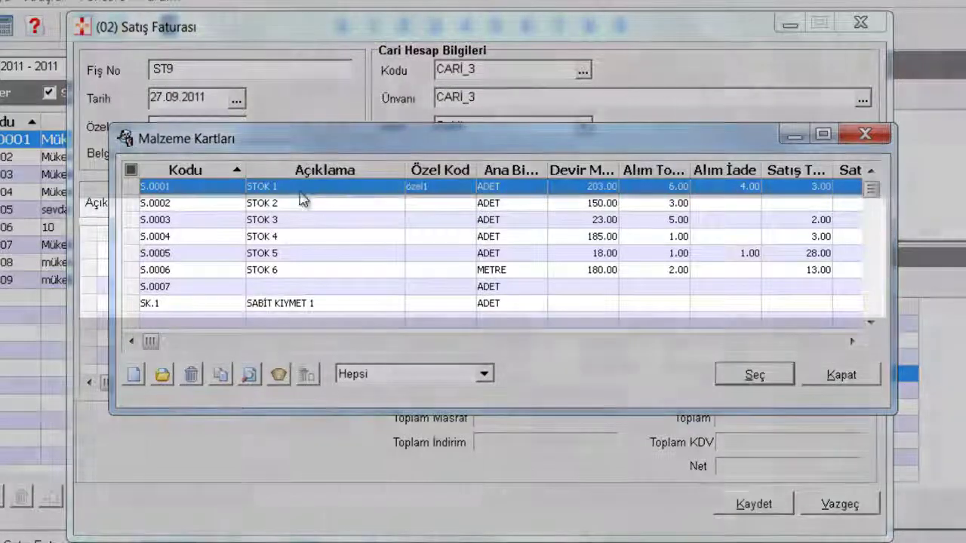
{"action": "double_click", "coordinate": [302, 189]}
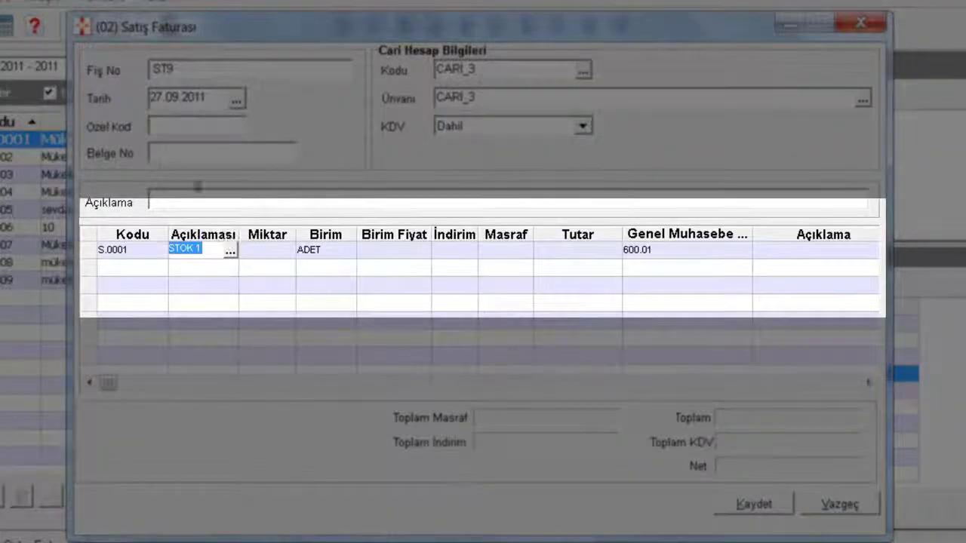
{"action": "left_click", "coordinate": [274, 252]}
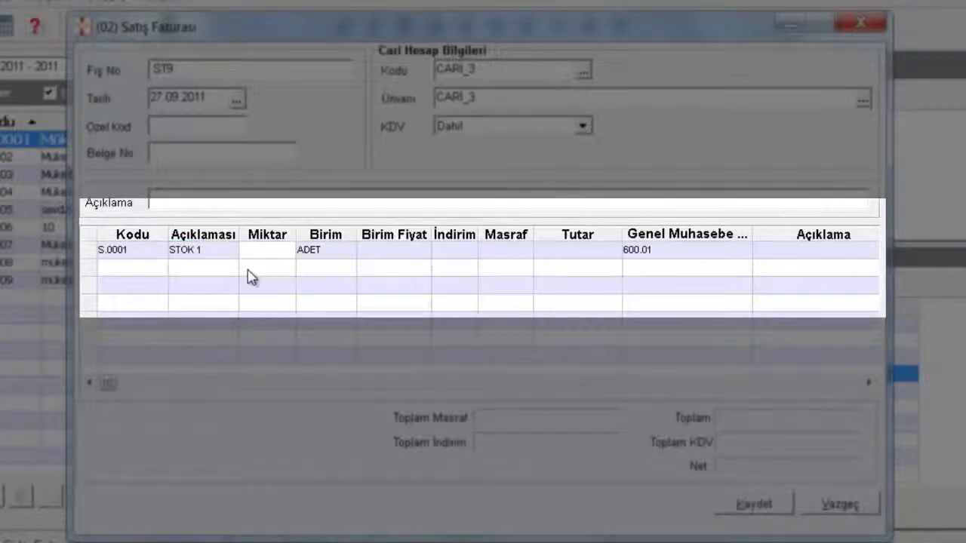
{"action": "key", "text": "Return"}
{"action": "key", "text": "Return"}
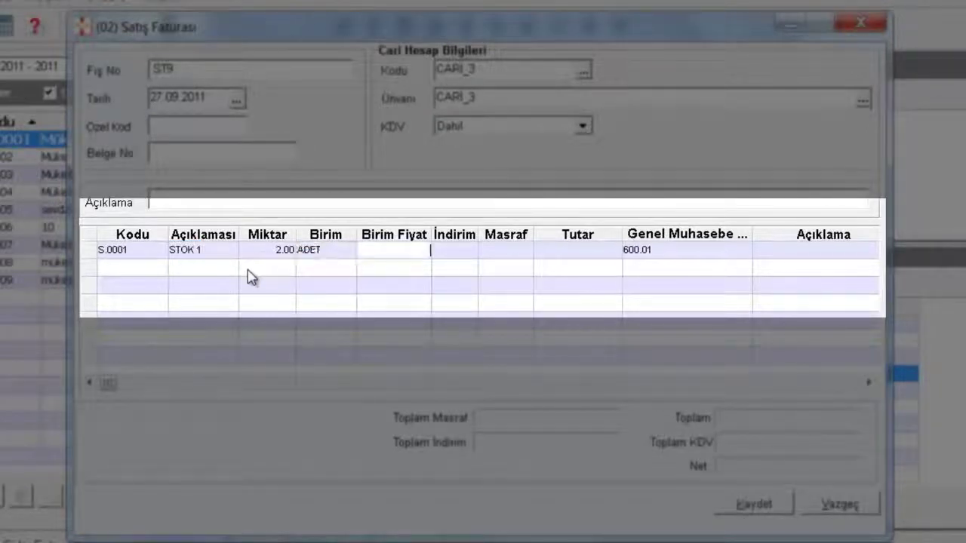
Set the STOK 1 line's unit price (Birim Fiyat) to 23, discount (İndirim) to 3 and expense (Masraf) to 2.
{"action": "type", "text": "23"}
{"action": "key", "text": "Return"}
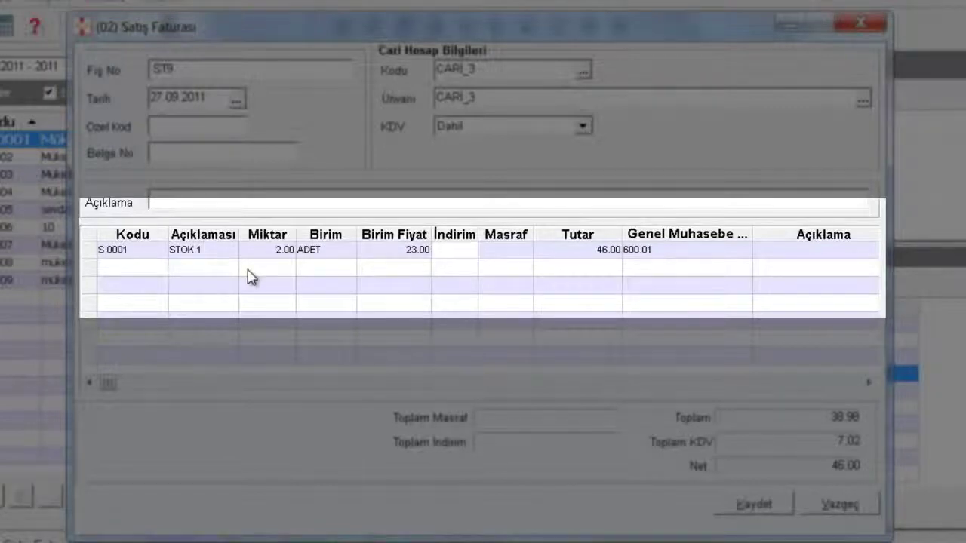
{"action": "key", "text": "Return"}
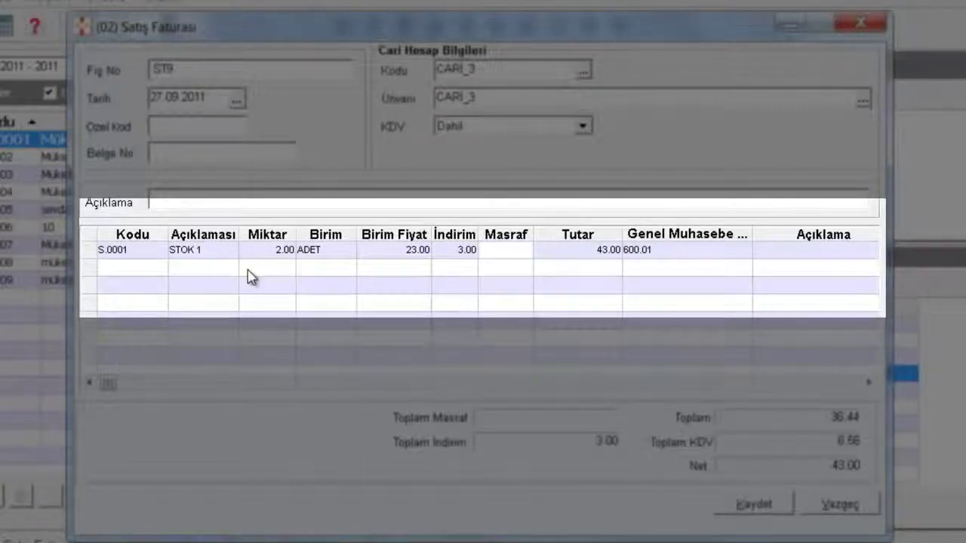
{"action": "type", "text": "2"}
{"action": "key", "text": "Return"}
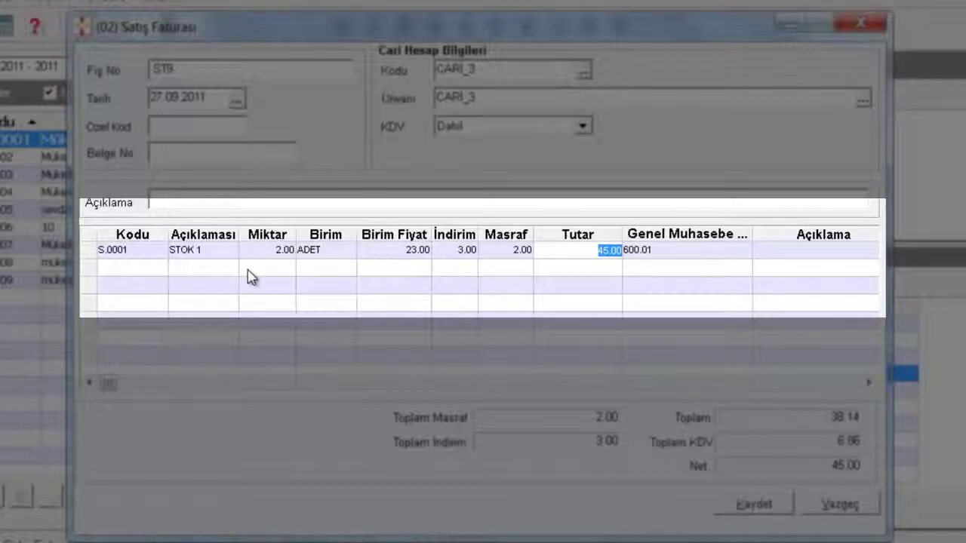
Check the STOK 1 line's general ledger account and KDV fields, and save the Satış Faturası.
{"action": "key", "text": "Return"}
{"action": "key", "text": "Return"}
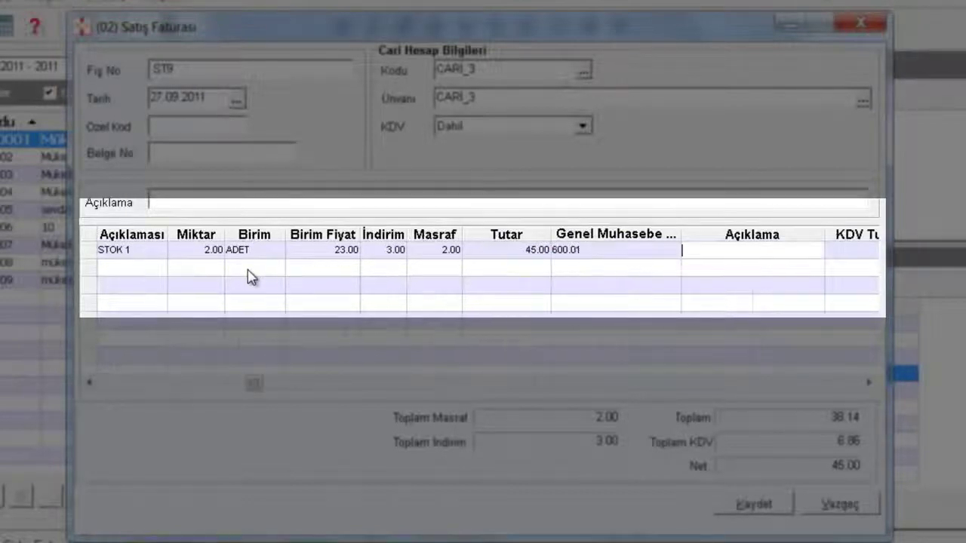
{"action": "left_click", "coordinate": [608, 255]}
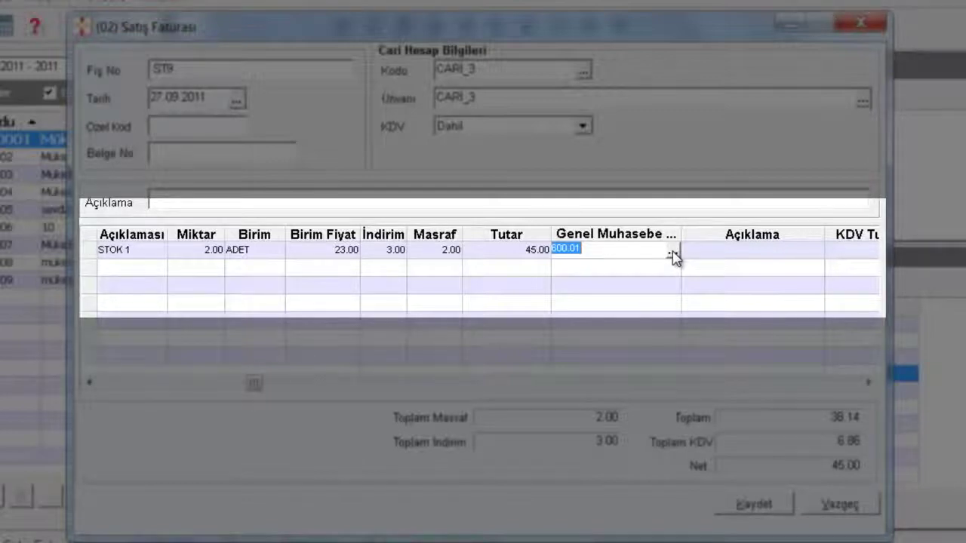
{"action": "key", "text": "Return"}
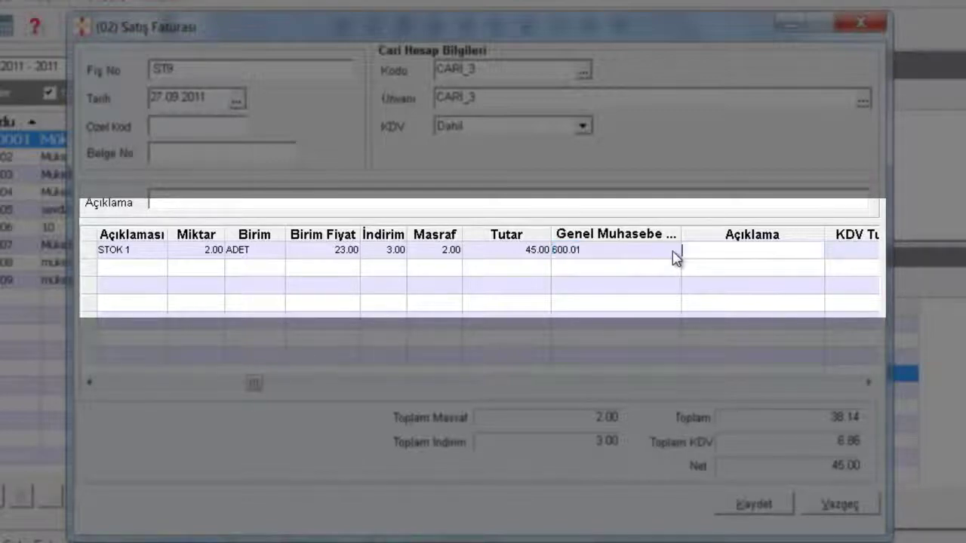
{"action": "key", "text": "Return"}
{"action": "key", "text": "Return"}
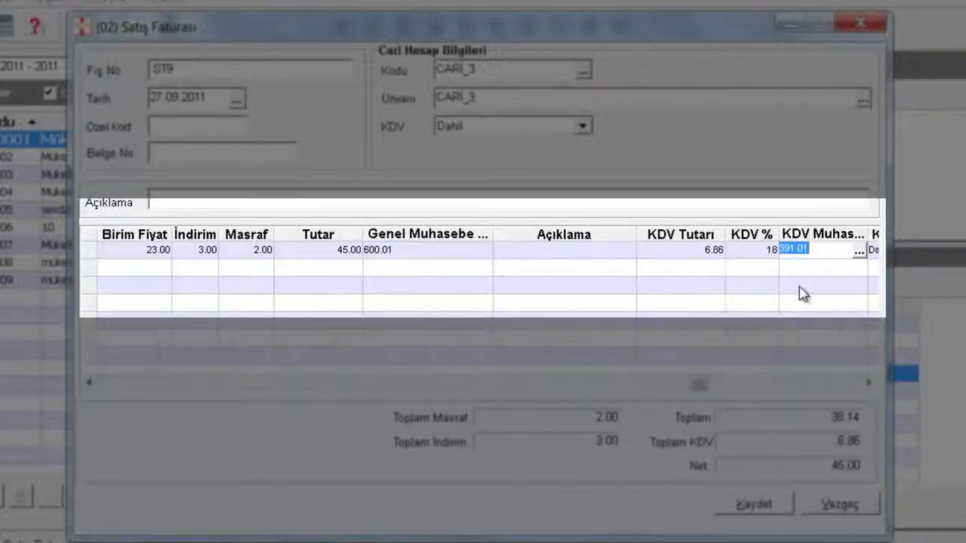
{"action": "key", "text": "Return"}
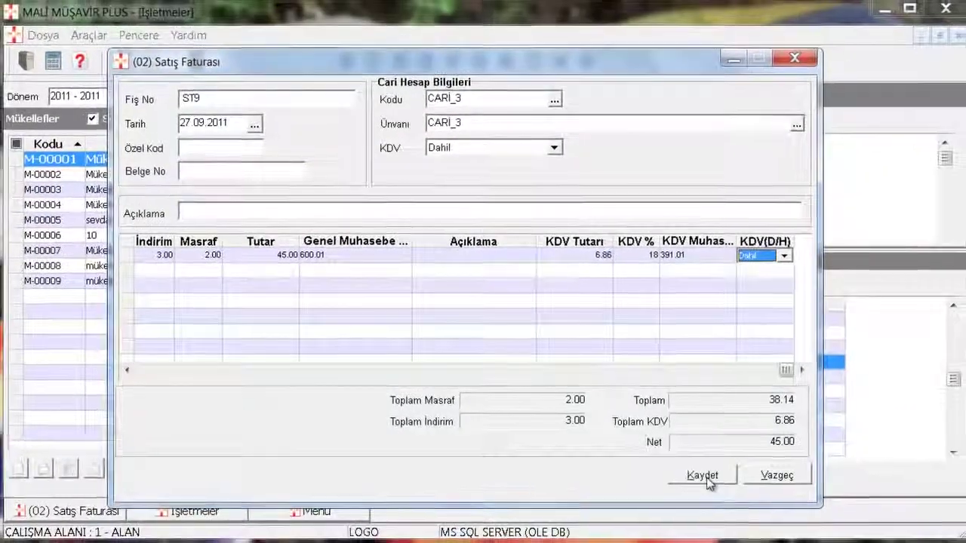
{"action": "left_click", "coordinate": [743, 500]}
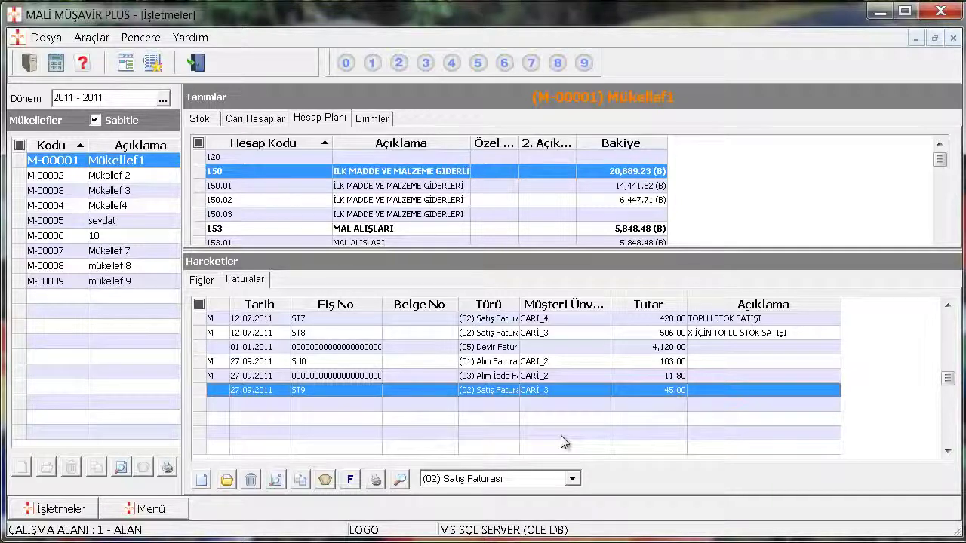
Generate the Gelir Fişi for sales invoice ST9 and save it.
{"action": "right_click", "coordinate": [467, 393]}
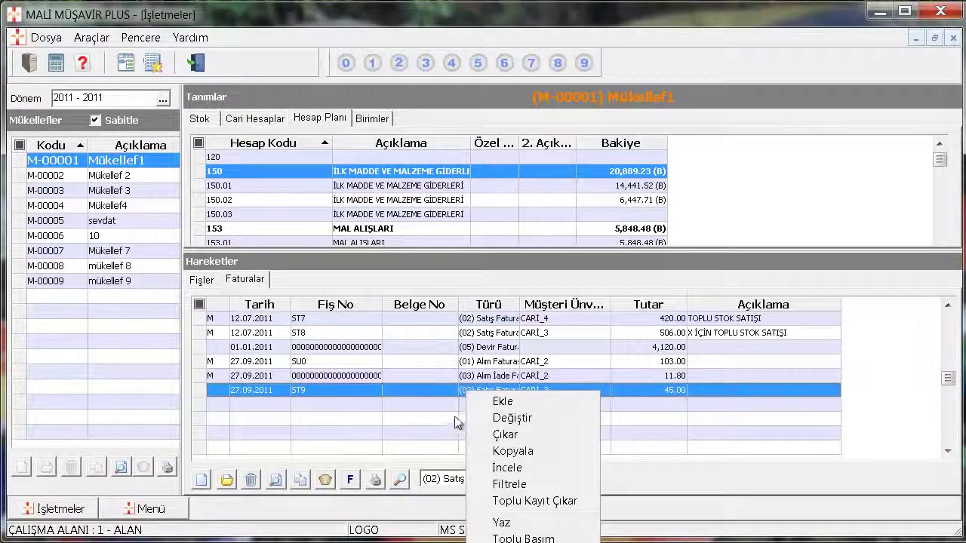
{"action": "left_click", "coordinate": [529, 539]}
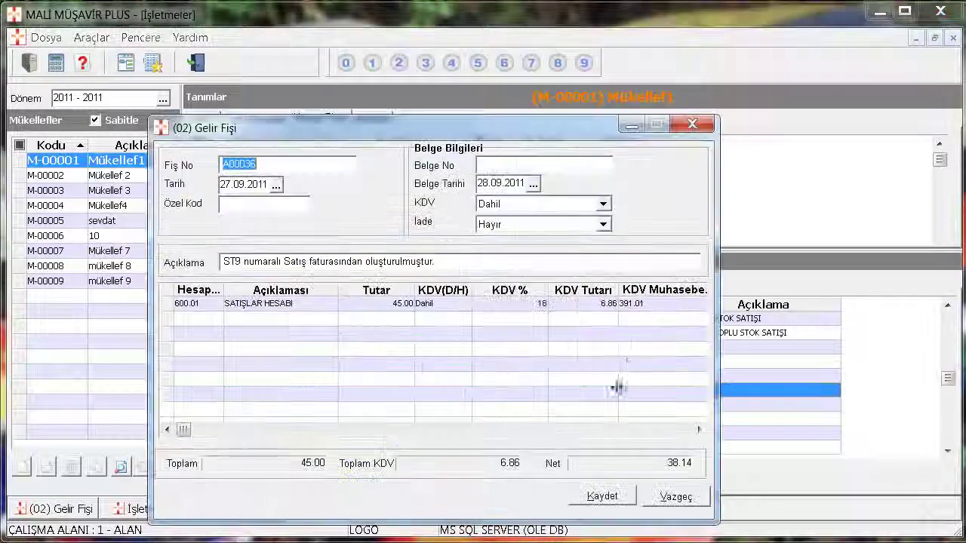
{"action": "left_click_drag", "start_coordinate": [493, 133], "coordinate": [535, 98]}
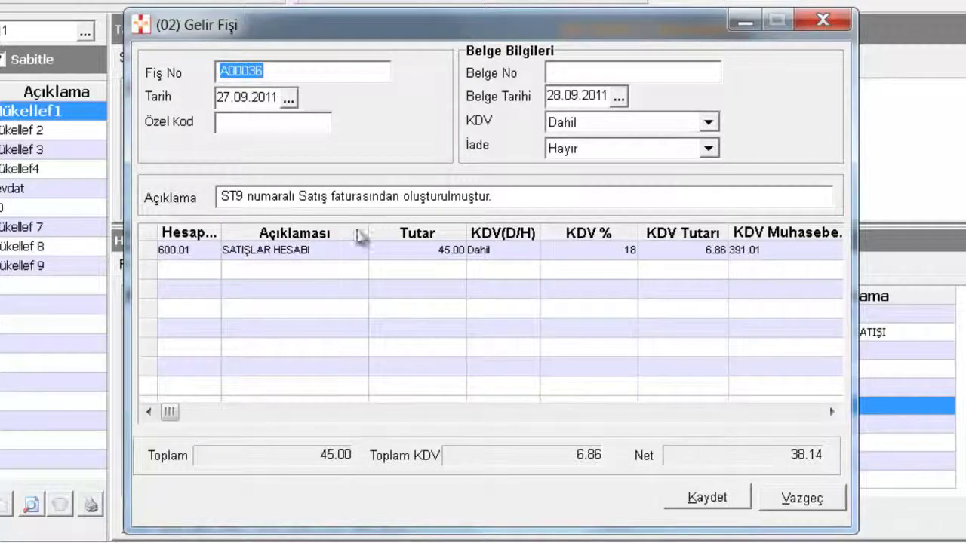
{"action": "left_click", "coordinate": [716, 498]}
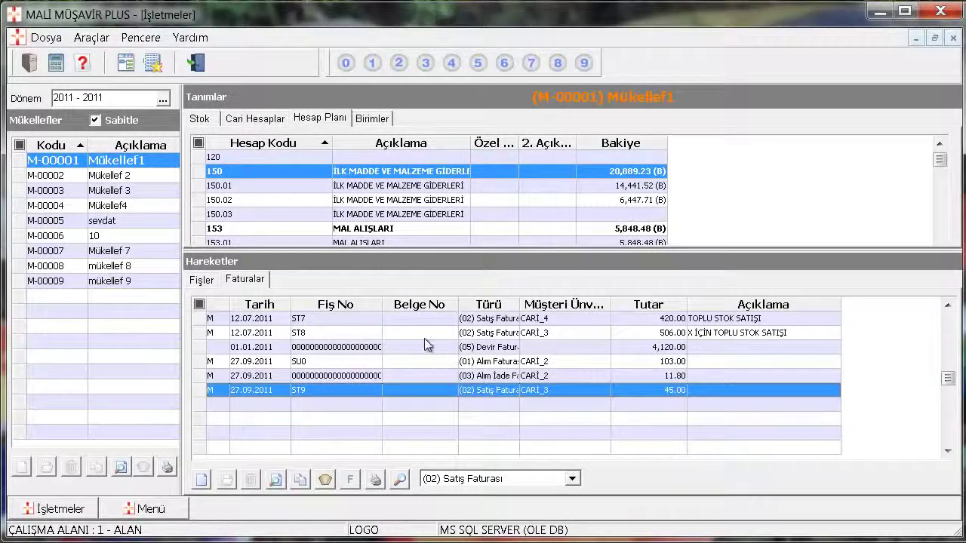
Compare the record commands available for sales invoice ST8 with those for the Devir Faturası dated 01.01.2011.
{"action": "left_click", "coordinate": [430, 333]}
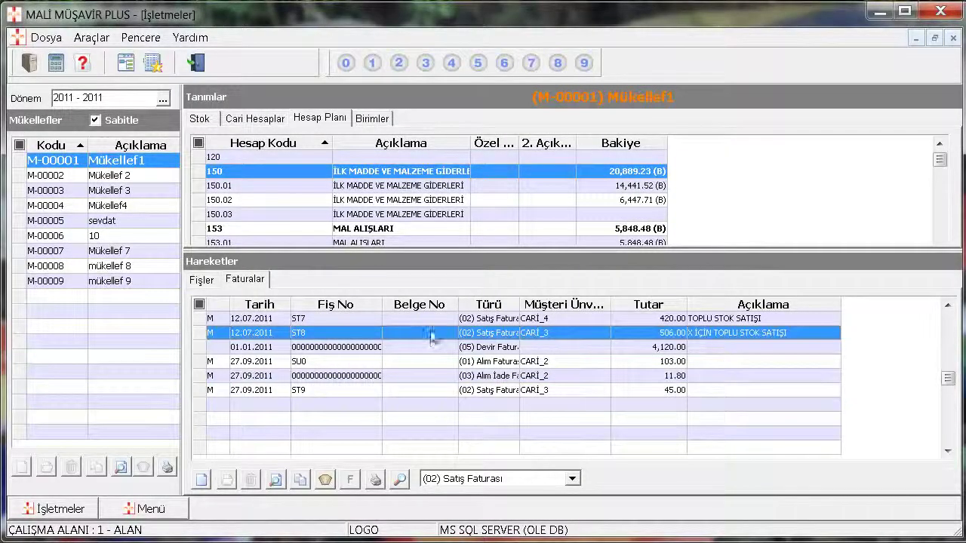
{"action": "right_click", "coordinate": [415, 343]}
{"action": "left_click", "coordinate": [412, 347]}
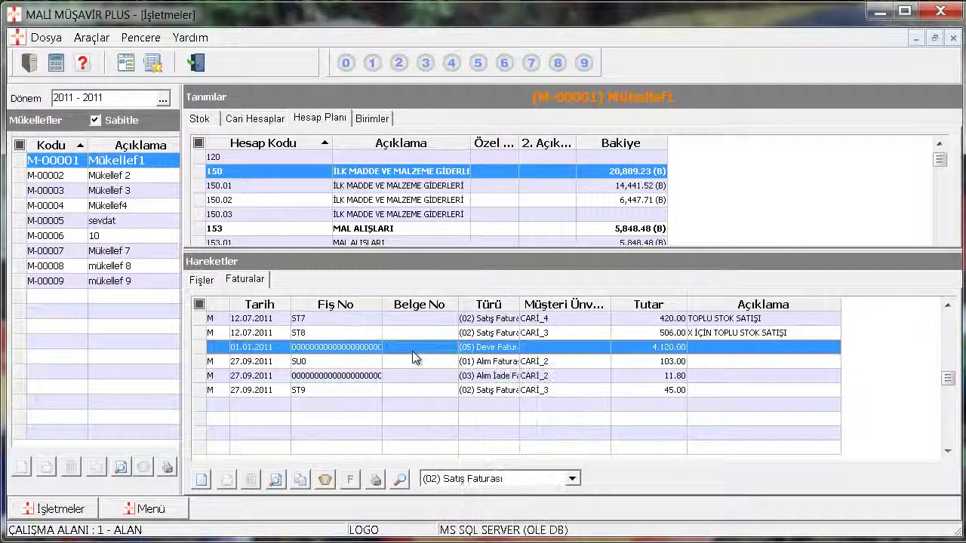
{"action": "right_click", "coordinate": [426, 332]}
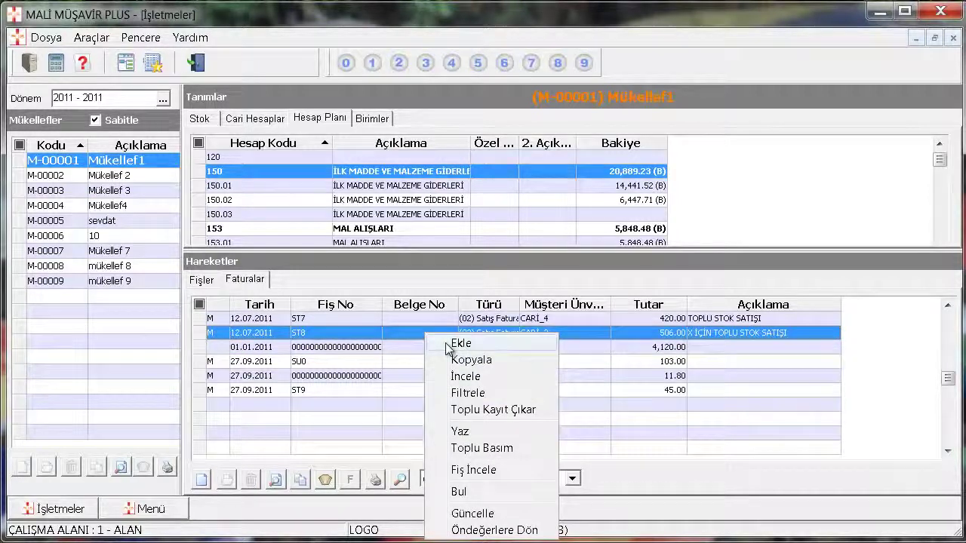
{"action": "left_click", "coordinate": [415, 348]}
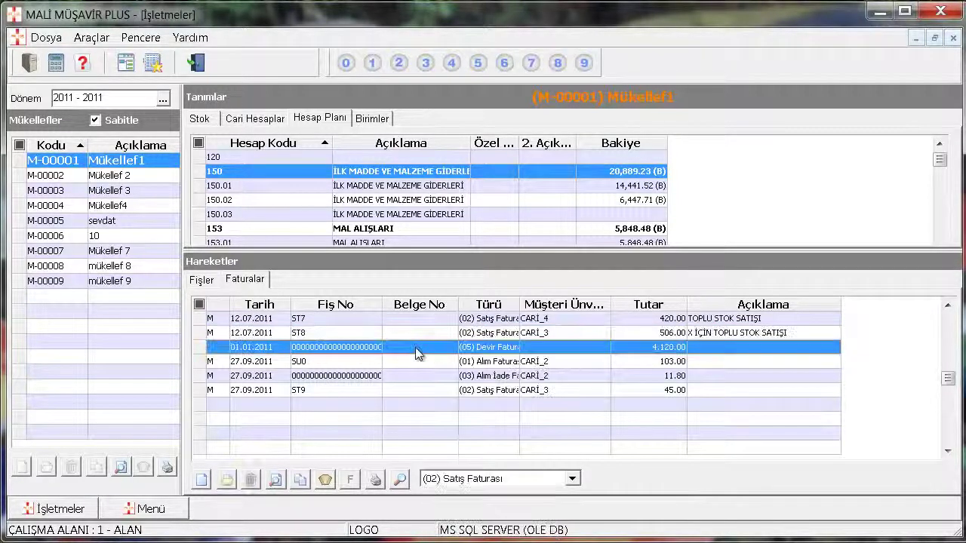
{"action": "right_click", "coordinate": [415, 348]}
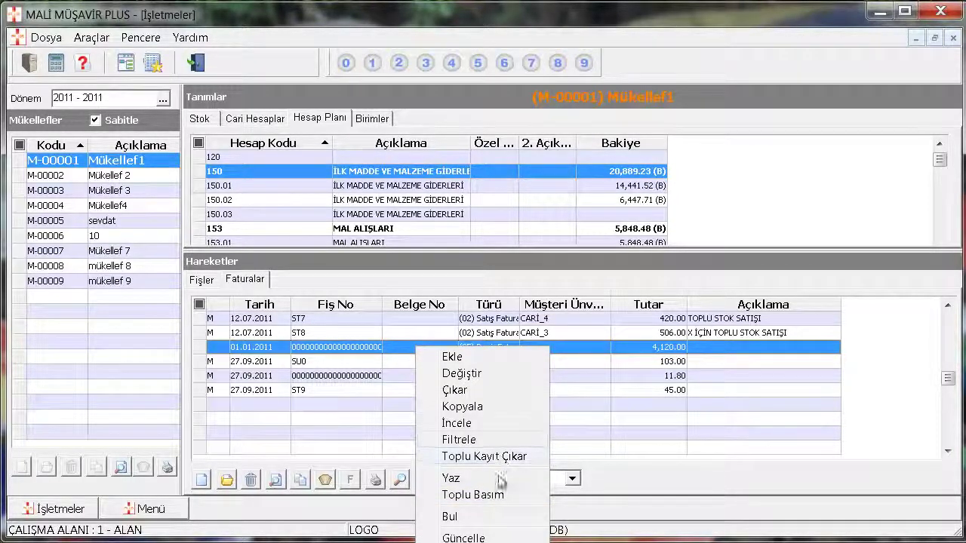
{"action": "left_click", "coordinate": [399, 347]}
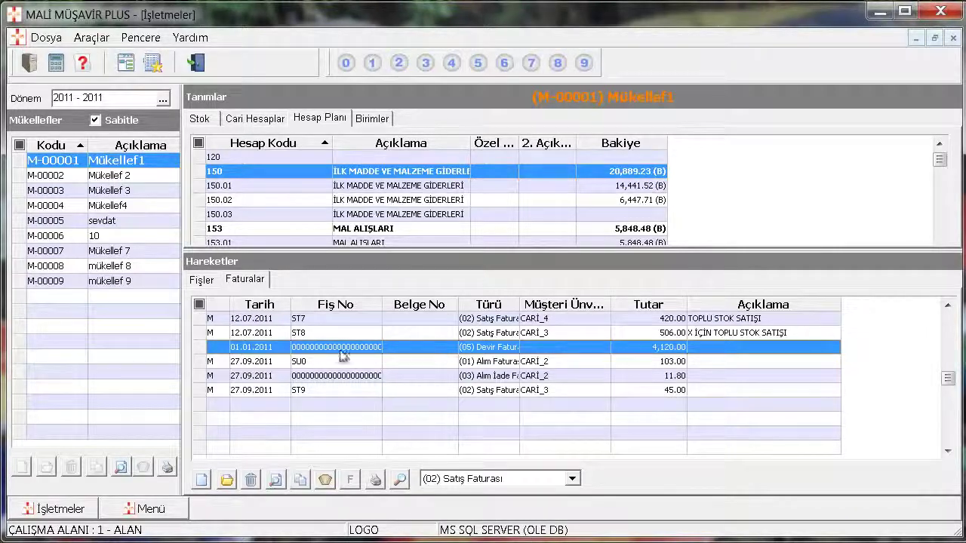
Show the taxpayer's vouchers (Fişler) and select the Gelir Fişi created from sales invoice ST2.
{"action": "left_click", "coordinate": [203, 281]}
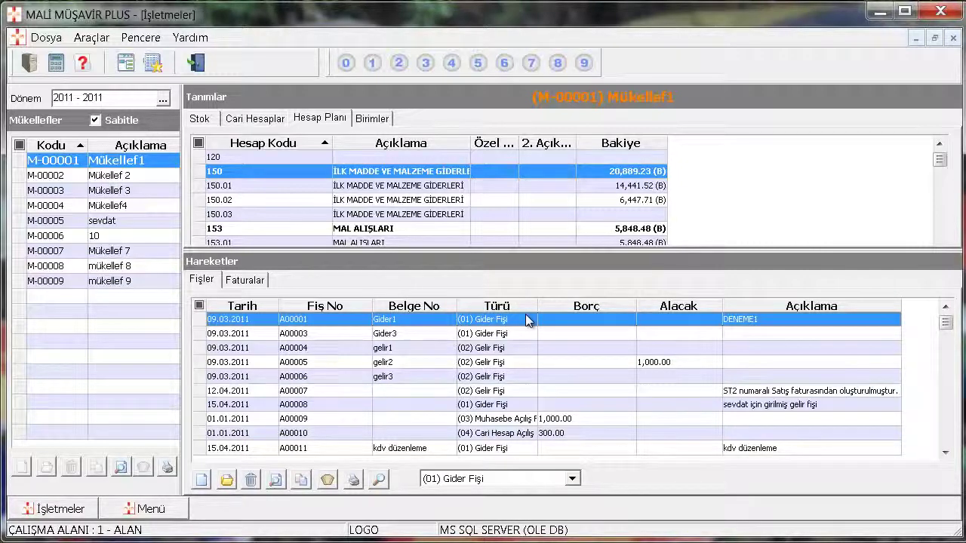
{"action": "left_click", "coordinate": [819, 393]}
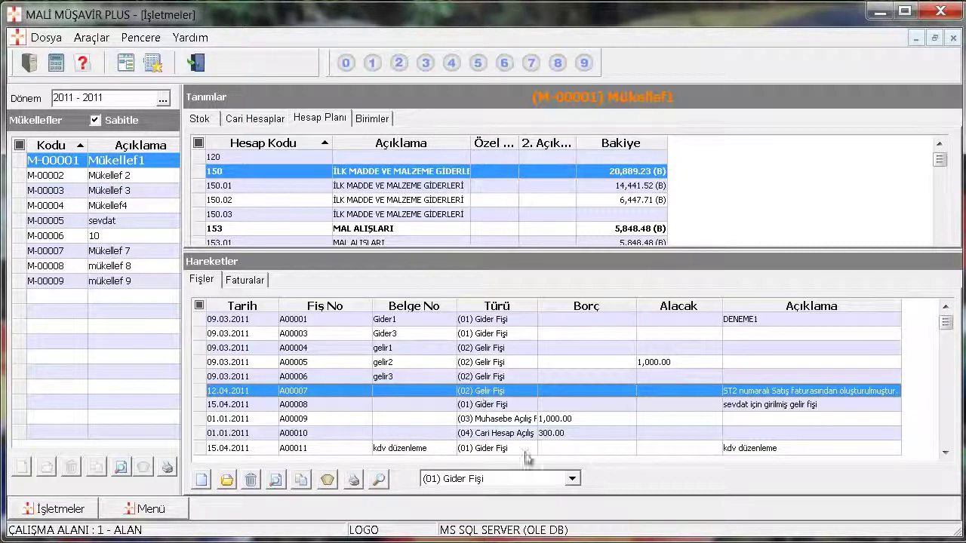
Switch the voucher type for new records to (03) Muhasebe Açılış Fişi.
{"action": "left_click", "coordinate": [572, 479]}
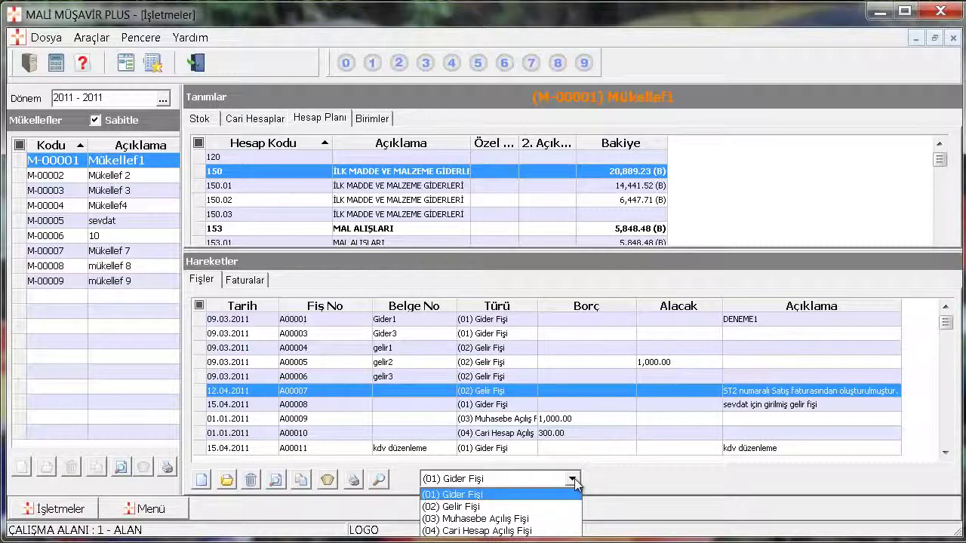
{"action": "key", "text": "Down"}
{"action": "key", "text": "Down"}
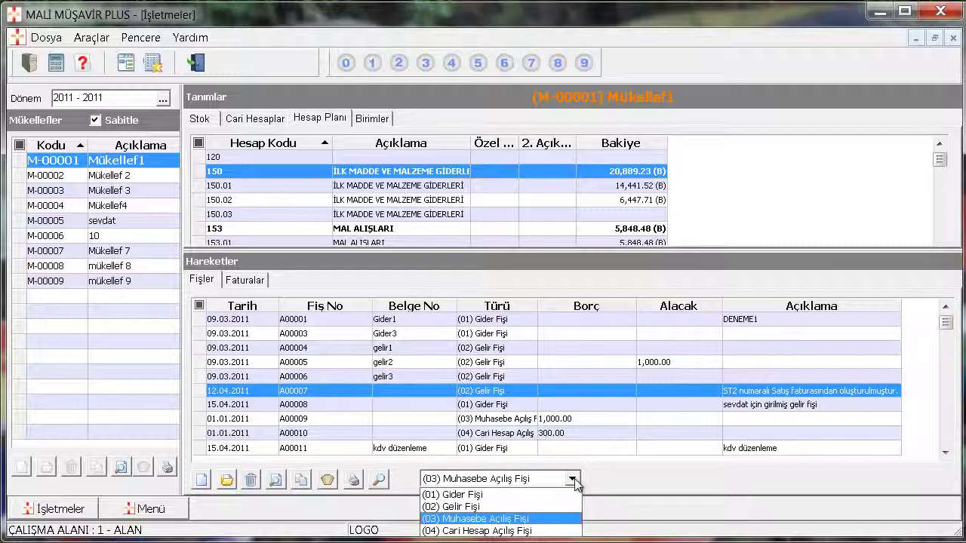
{"action": "key", "text": "Down"}
{"action": "key", "text": "Up"}
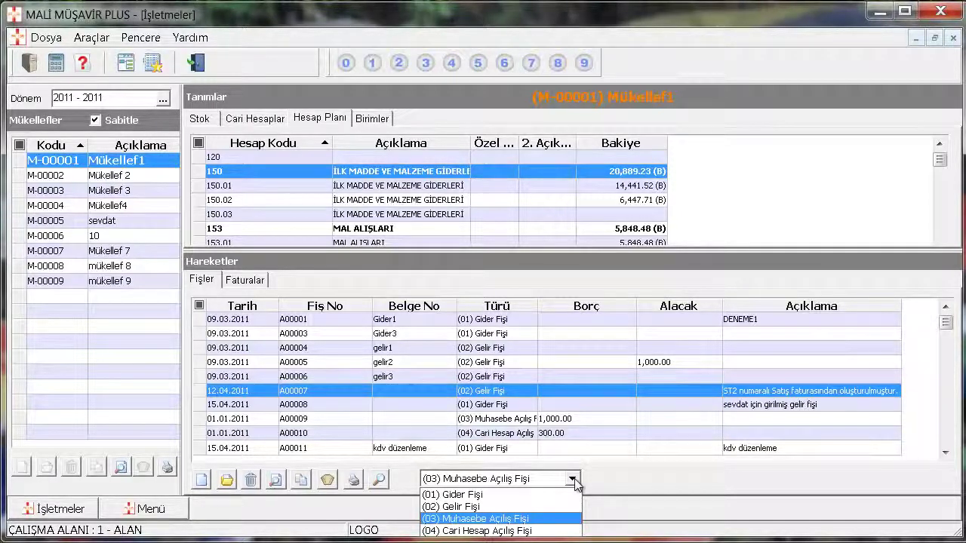
{"action": "left_click", "coordinate": [462, 400]}
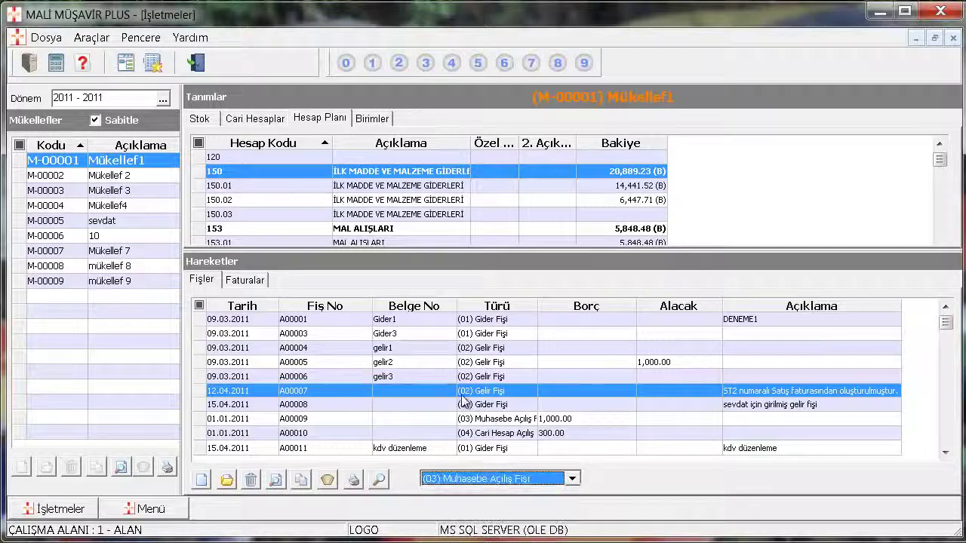
{"action": "left_click", "coordinate": [572, 479]}
{"action": "left_click", "coordinate": [541, 520]}
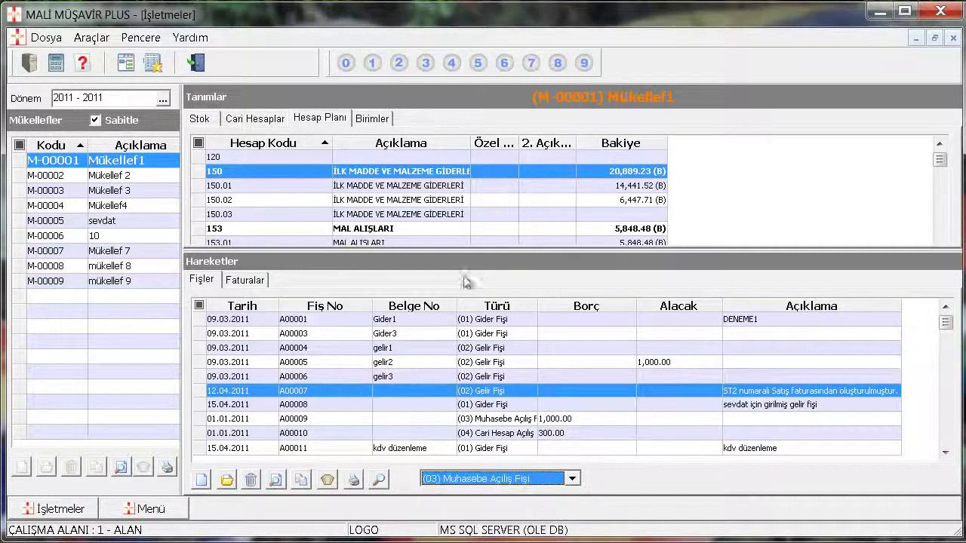
Create a new Muhasebe Açılış Fişi and choose account 153.01 (MAL ALIŞLARI) for its first line.
{"action": "right_click", "coordinate": [450, 228]}
{"action": "right_click", "coordinate": [394, 325]}
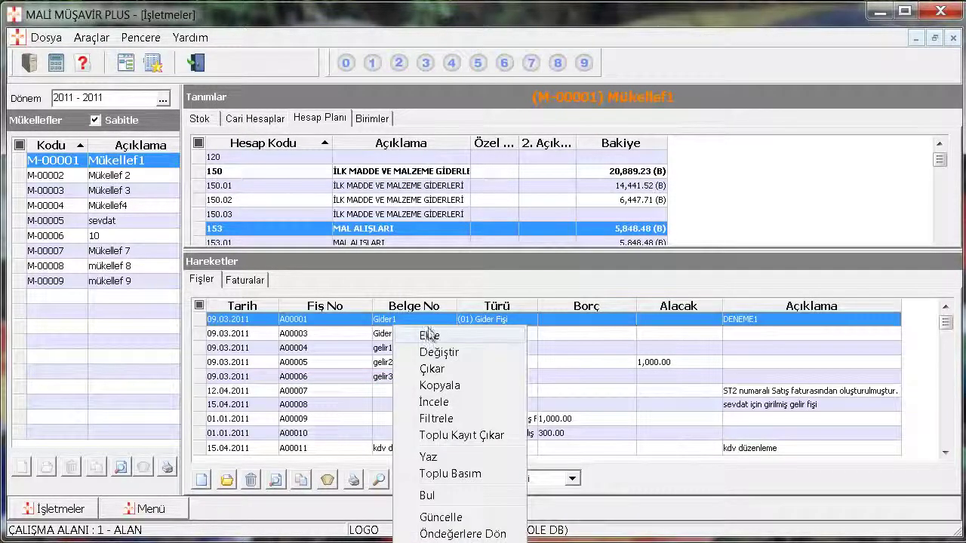
{"action": "left_click", "coordinate": [428, 335]}
{"action": "left_click_drag", "start_coordinate": [572, 167], "coordinate": [584, 129]}
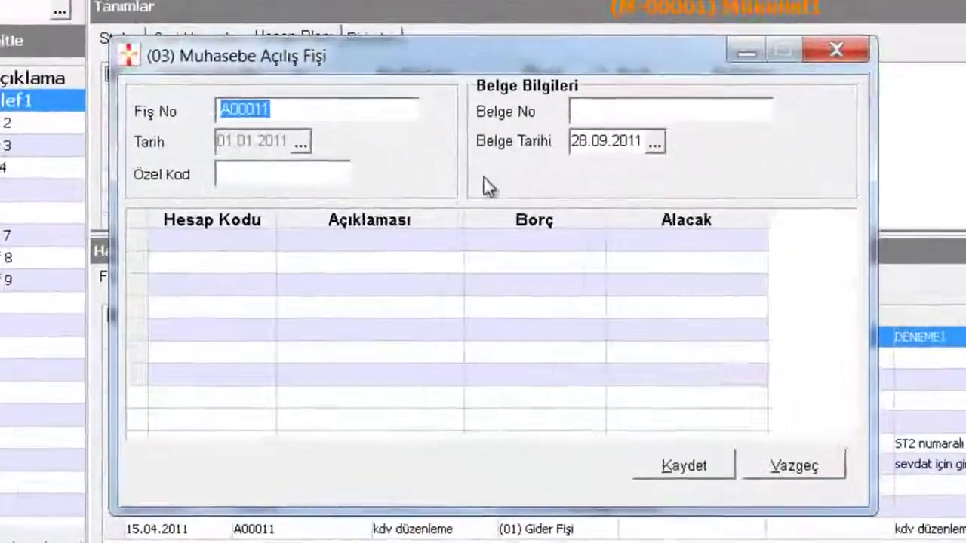
{"action": "left_click", "coordinate": [275, 268]}
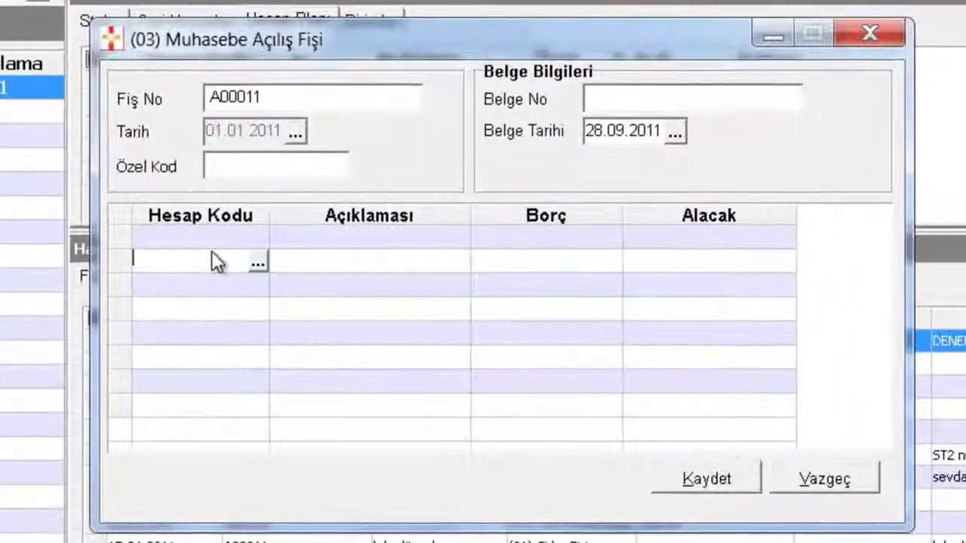
{"action": "double_click", "coordinate": [237, 239]}
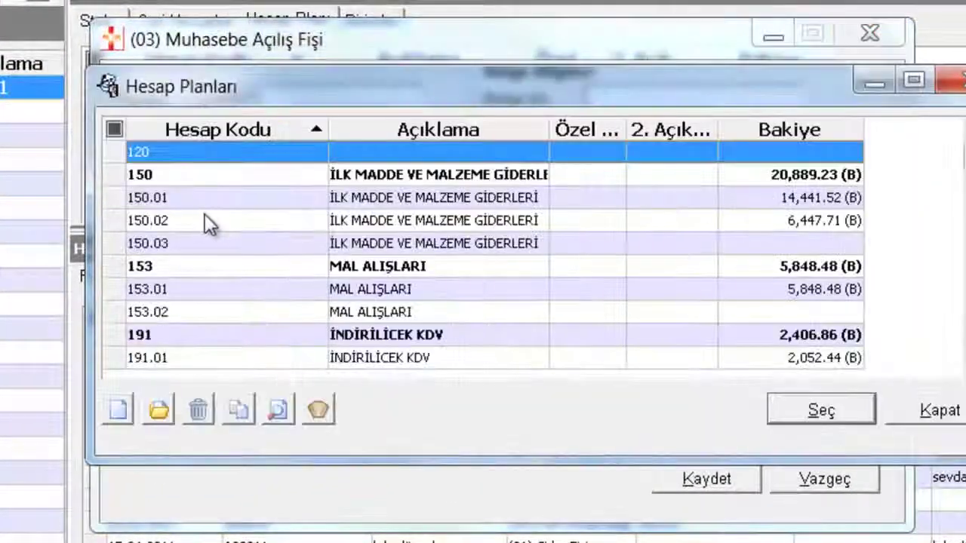
{"action": "double_click", "coordinate": [235, 288]}
Enter a debit (Borç) of 200 for account 153.01 and save the opening voucher.
{"action": "left_click", "coordinate": [585, 240]}
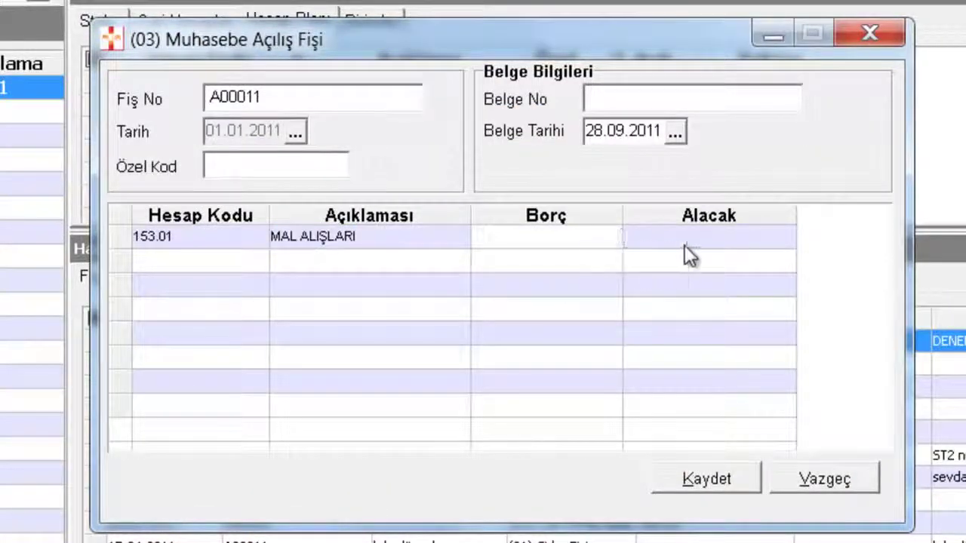
{"action": "left_click", "coordinate": [578, 242]}
{"action": "type", "text": "200"}
{"action": "key", "text": "Tab"}
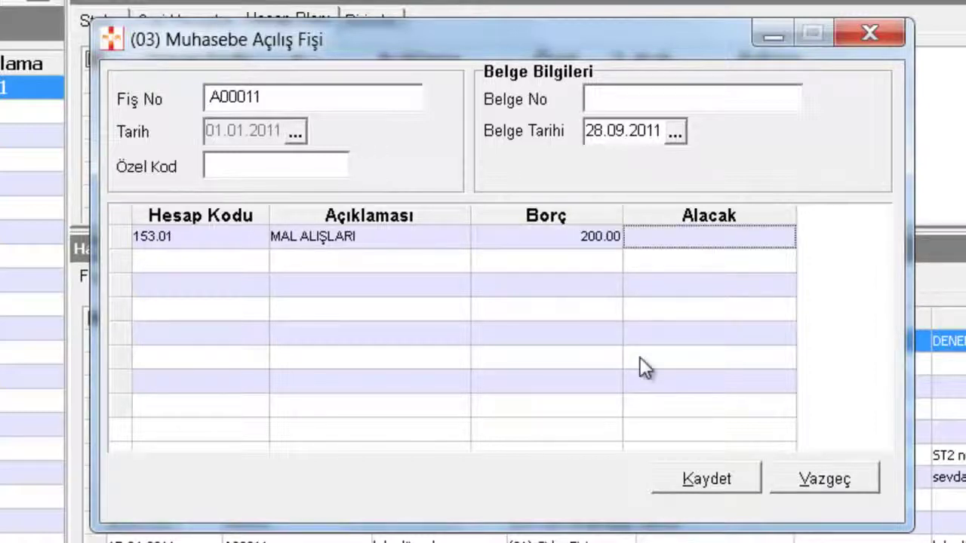
{"action": "left_click", "coordinate": [713, 483]}
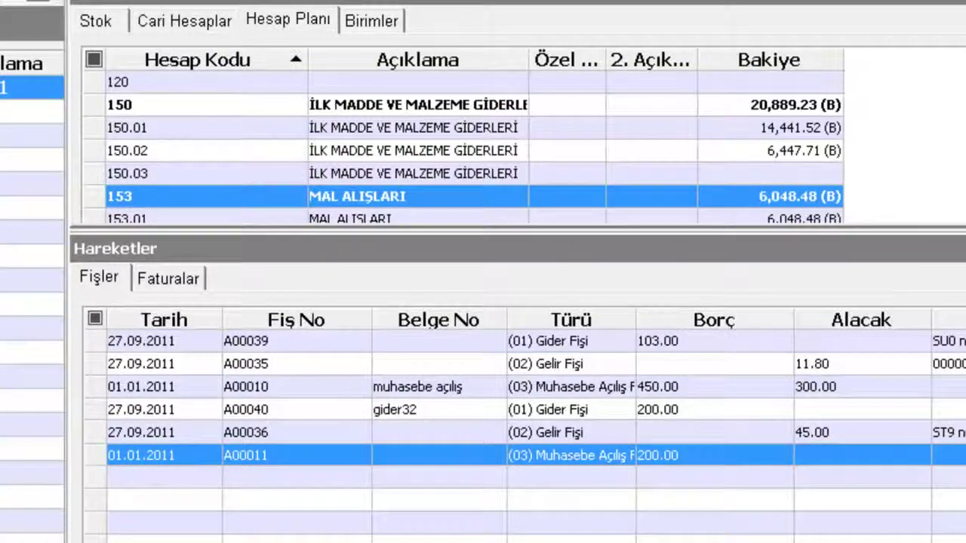
Create a new (04) Cari Hesap Açılış Fişi and choose current account CARİ_5 for its first line.
{"action": "left_click", "coordinate": [616, 437]}
{"action": "left_click", "coordinate": [501, 380]}
{"action": "right_click", "coordinate": [502, 379]}
{"action": "left_click", "coordinate": [529, 394]}
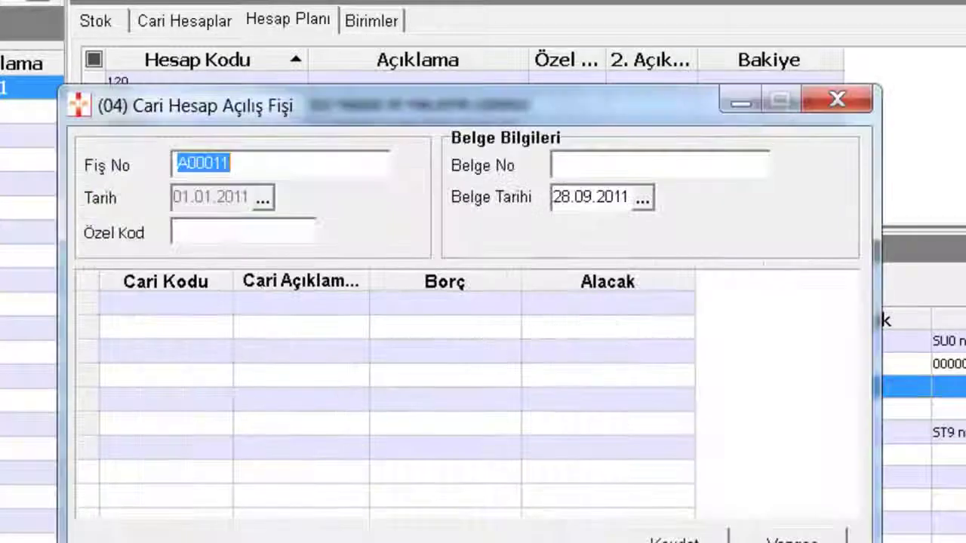
{"action": "left_click", "coordinate": [189, 303]}
{"action": "left_click", "coordinate": [223, 303]}
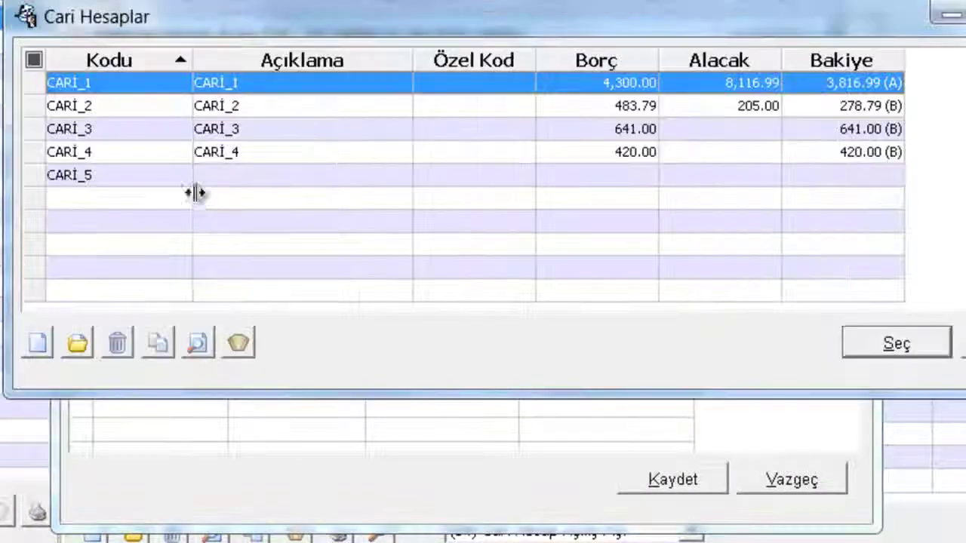
{"action": "double_click", "coordinate": [268, 175]}
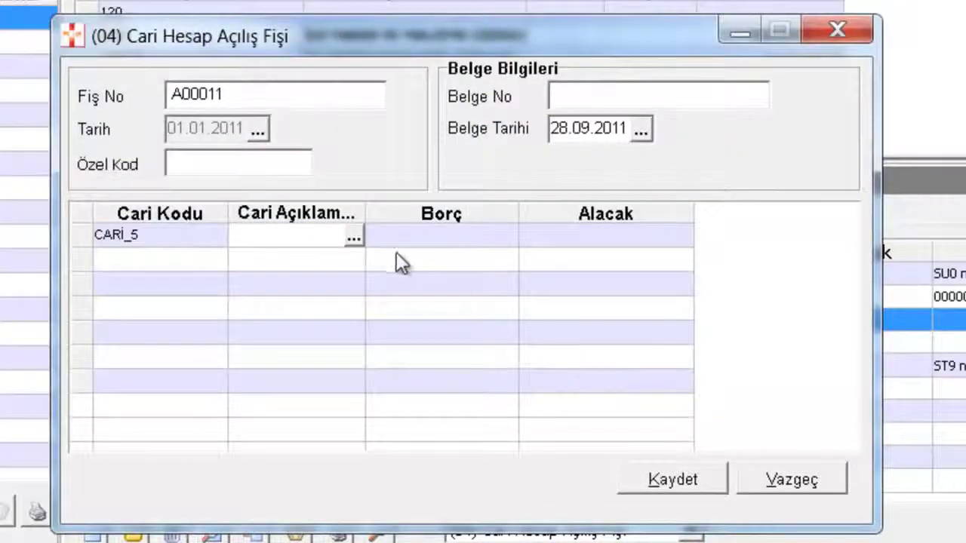
Enter a credit (Alacak) of 5,000 for CARİ_5 and save the current account opening voucher.
{"action": "left_click", "coordinate": [464, 244]}
{"action": "left_click", "coordinate": [554, 237]}
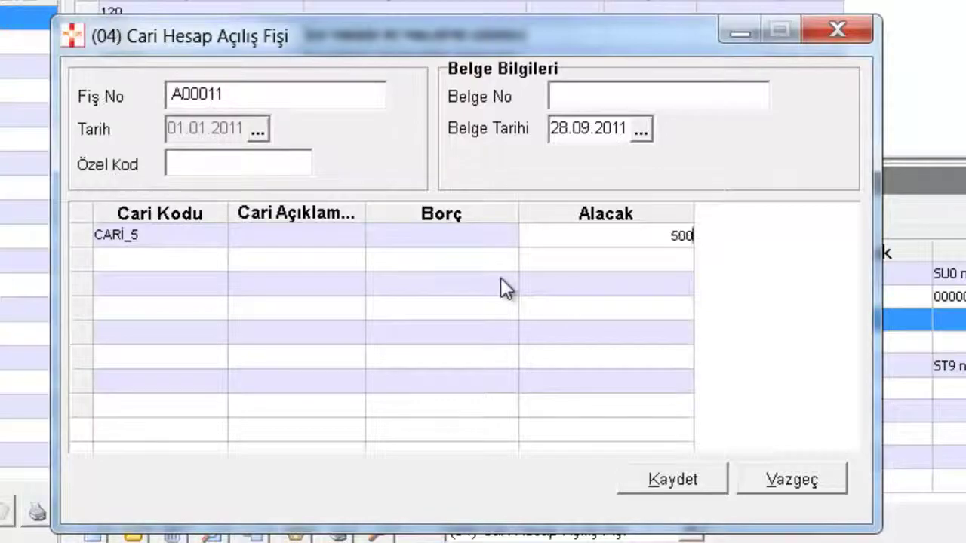
{"action": "type", "text": "5,000"}
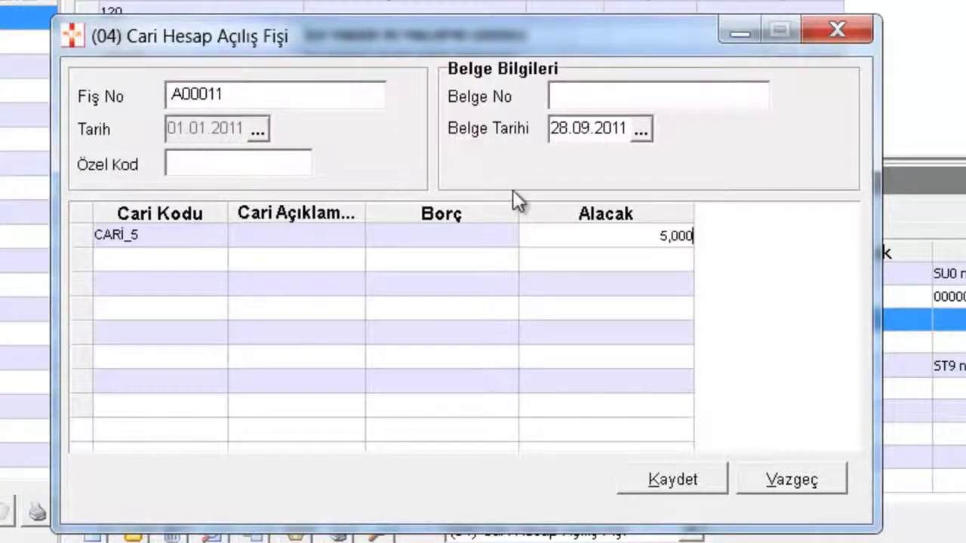
{"action": "left_click", "coordinate": [674, 480]}
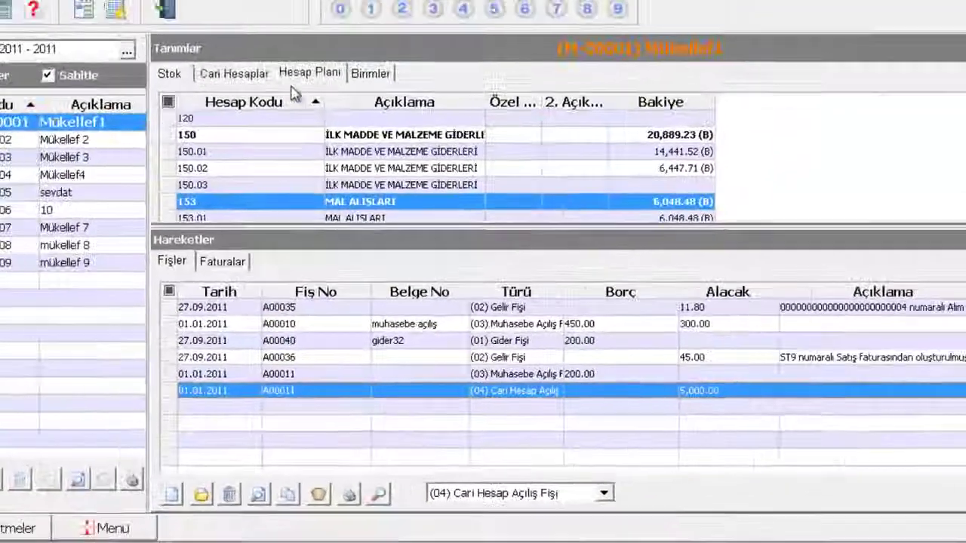
Check the balance of CARİ_5 among the current accounts, and look through the stock list and account plan.
{"action": "left_click", "coordinate": [257, 120]}
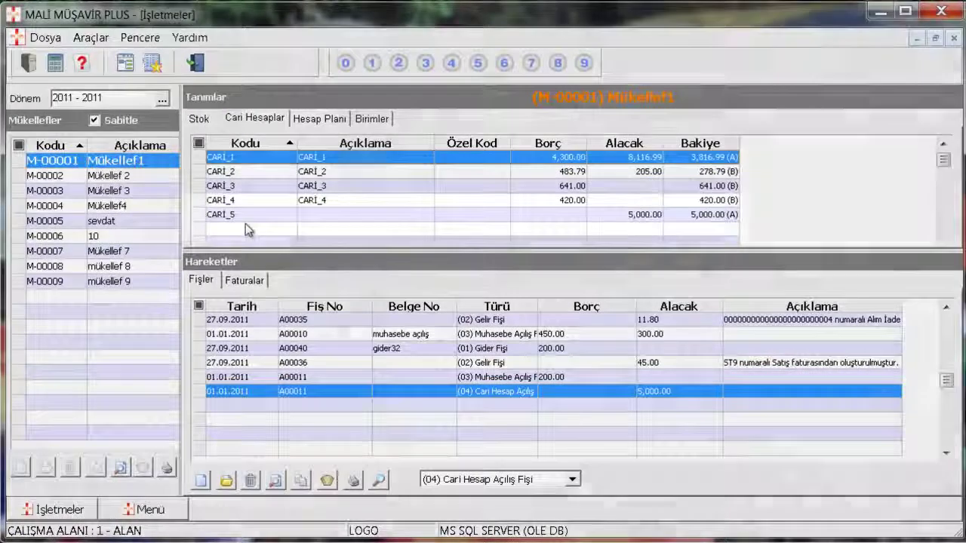
{"action": "left_click", "coordinate": [245, 218]}
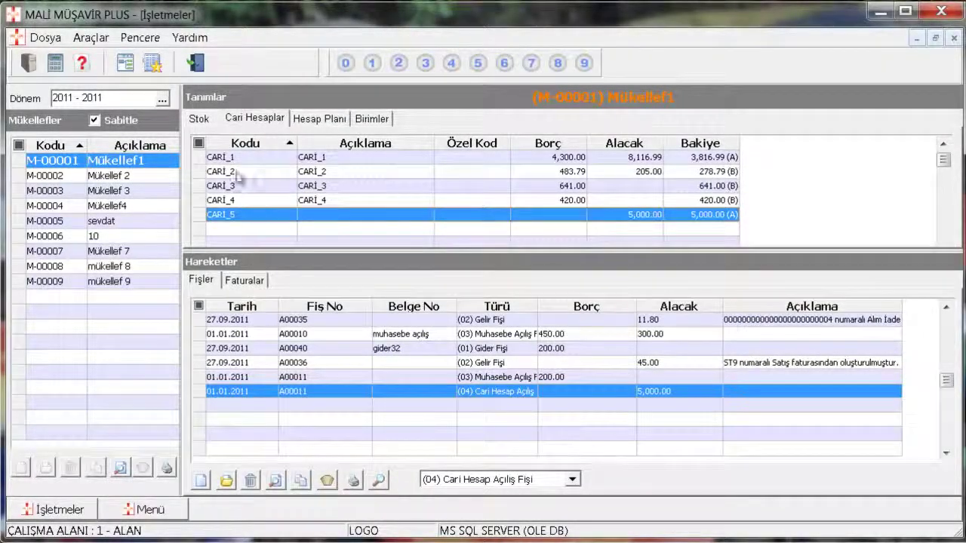
{"action": "left_click", "coordinate": [201, 120]}
{"action": "left_click", "coordinate": [238, 123]}
{"action": "left_click", "coordinate": [323, 120]}
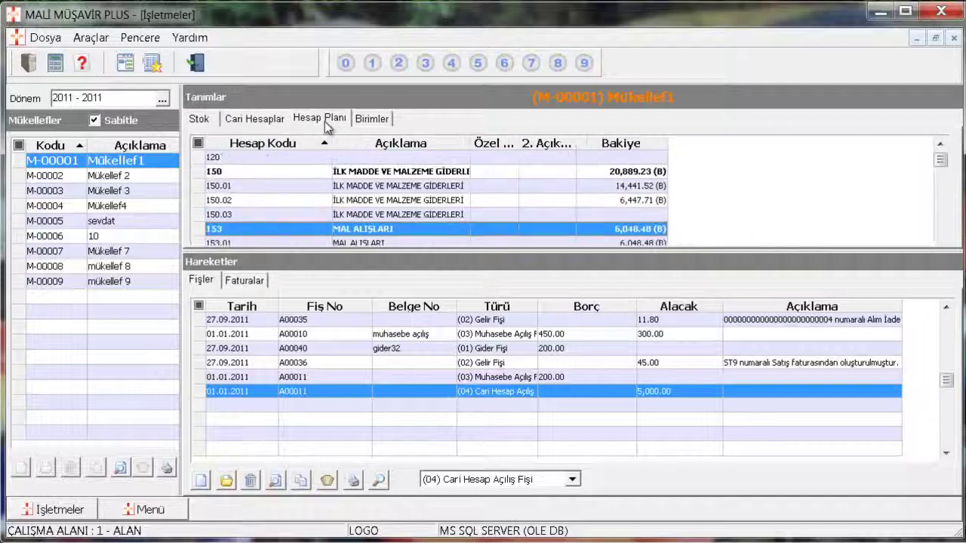
Show the stock list, narrow its Açıklama column and slightly widen the carryover quantity column.
{"action": "left_click", "coordinate": [209, 123]}
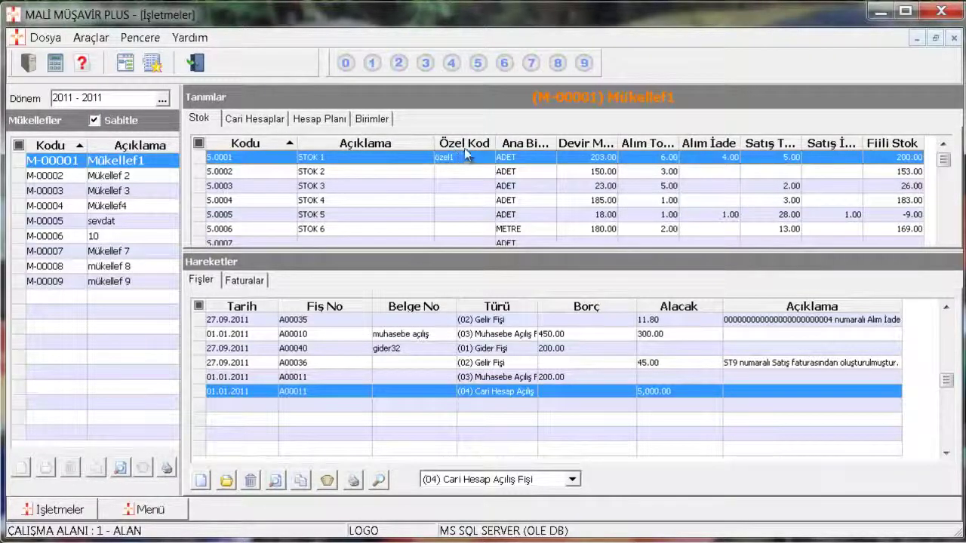
{"action": "left_click_drag", "start_coordinate": [435, 143], "coordinate": [389, 143]}
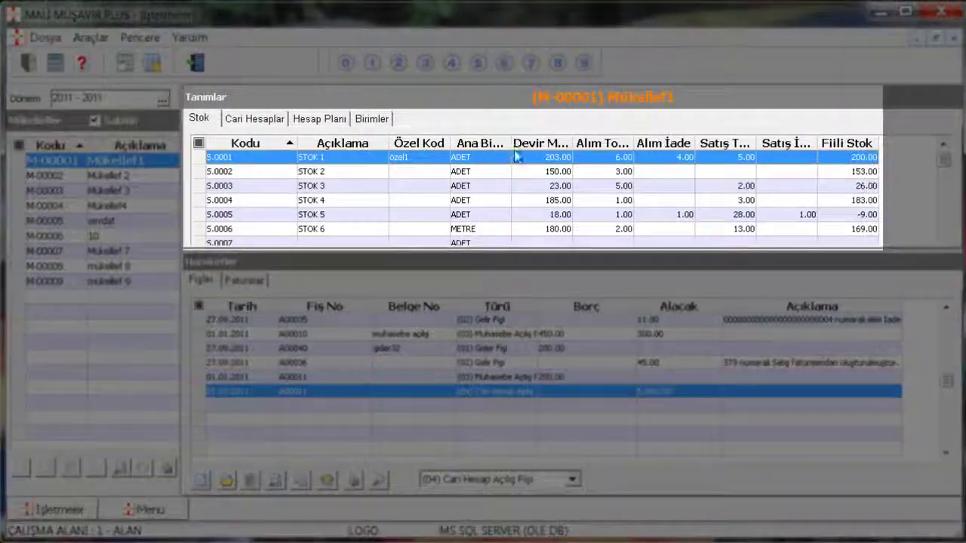
{"action": "left_click_drag", "start_coordinate": [575, 142], "coordinate": [581, 142]}
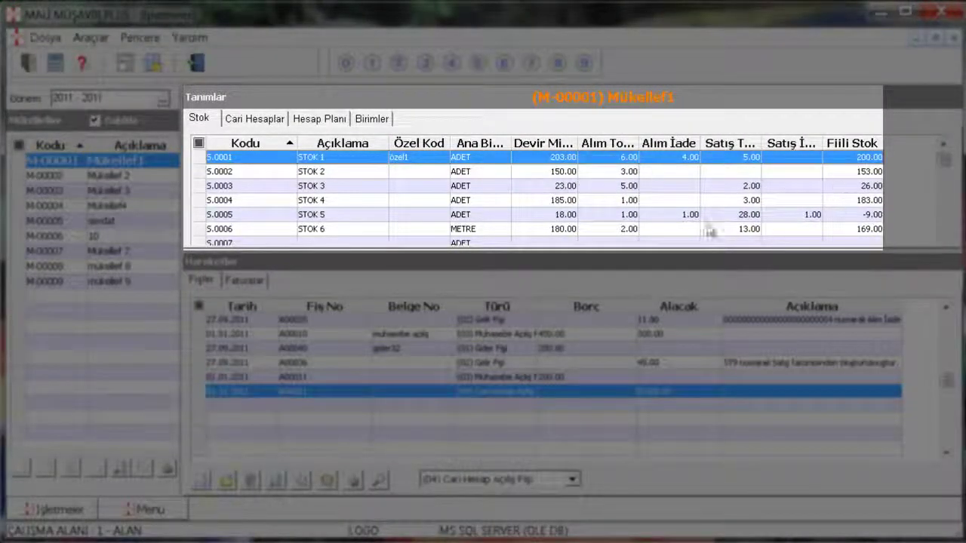
Examine the carryover quantities (Devir) of stock items S.0001 to S.0006.
{"action": "left_click", "coordinate": [564, 172]}
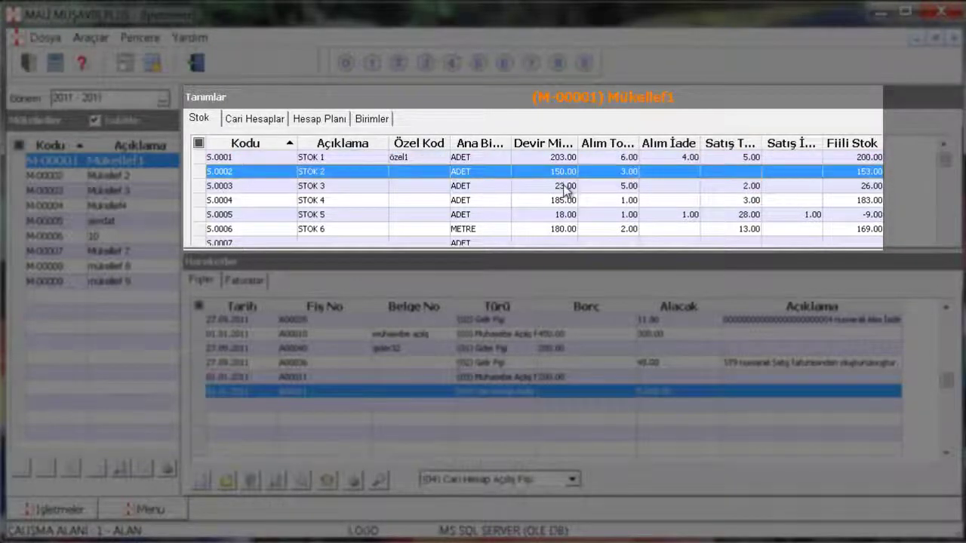
{"action": "left_click", "coordinate": [566, 186]}
{"action": "left_click", "coordinate": [569, 201]}
{"action": "left_click", "coordinate": [571, 215]}
{"action": "left_click", "coordinate": [576, 229]}
{"action": "left_click", "coordinate": [574, 215]}
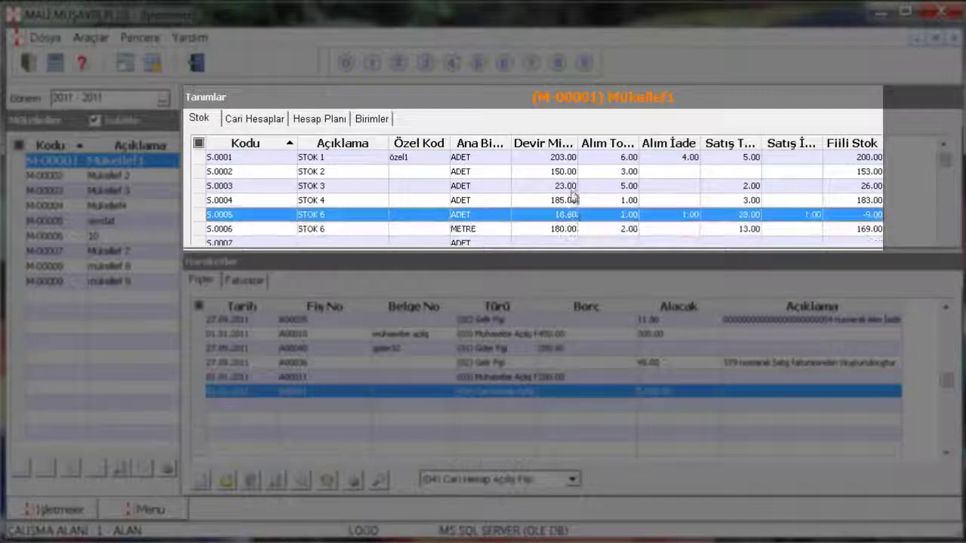
{"action": "left_click", "coordinate": [571, 174]}
{"action": "left_click", "coordinate": [573, 160]}
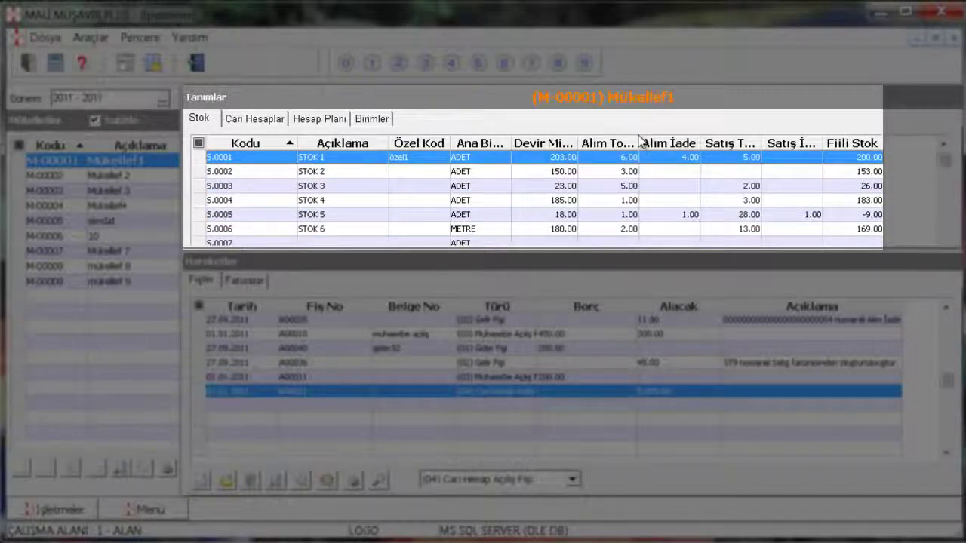
Examine the purchase totals and purchase returns (Alım İade) of the stock items from S.0001 to S.0005.
{"action": "left_click", "coordinate": [630, 172]}
{"action": "left_click", "coordinate": [631, 186]}
{"action": "left_click", "coordinate": [629, 200]}
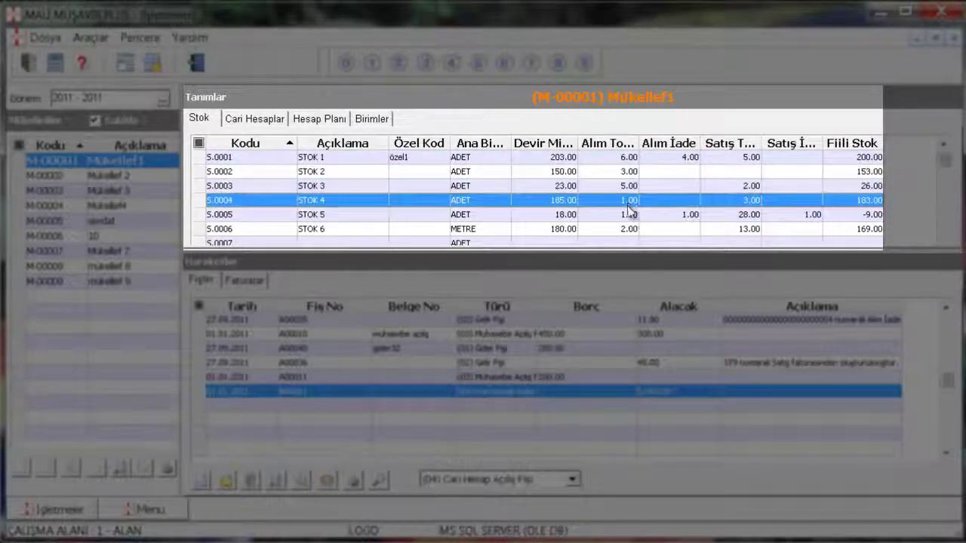
{"action": "left_click", "coordinate": [631, 215]}
{"action": "left_click", "coordinate": [631, 201]}
{"action": "left_click", "coordinate": [629, 186]}
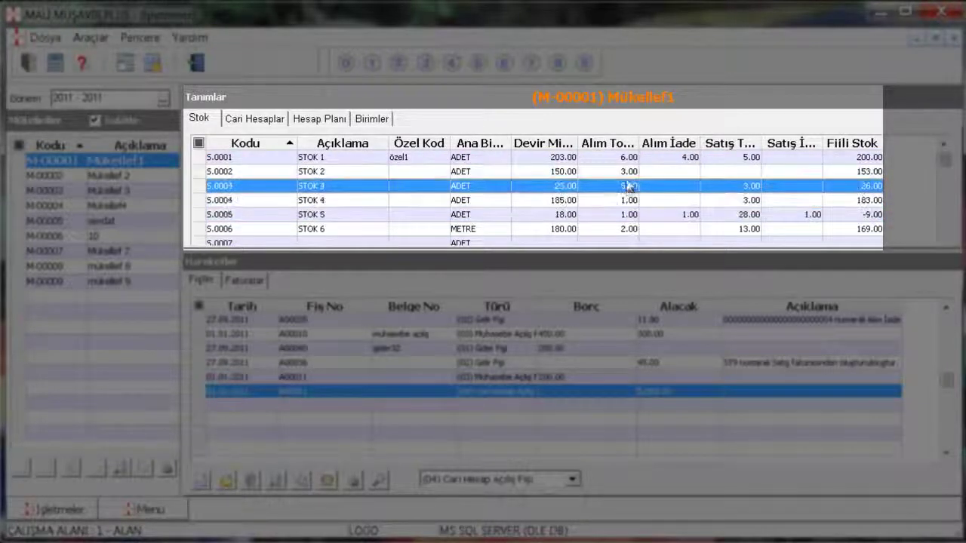
{"action": "left_click", "coordinate": [627, 171]}
{"action": "left_click", "coordinate": [655, 158]}
{"action": "left_click", "coordinate": [687, 172]}
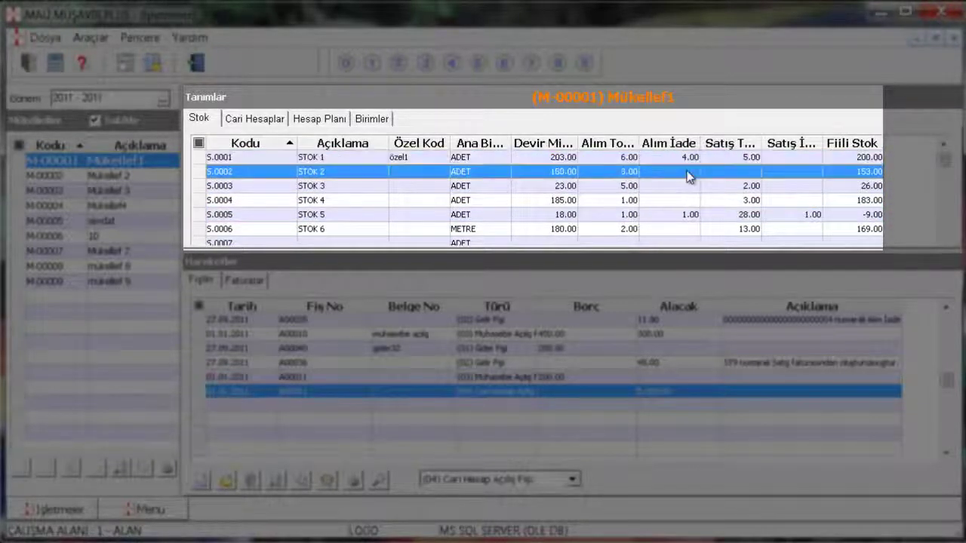
{"action": "left_click", "coordinate": [687, 186]}
{"action": "left_click", "coordinate": [694, 200]}
{"action": "left_click", "coordinate": [695, 215]}
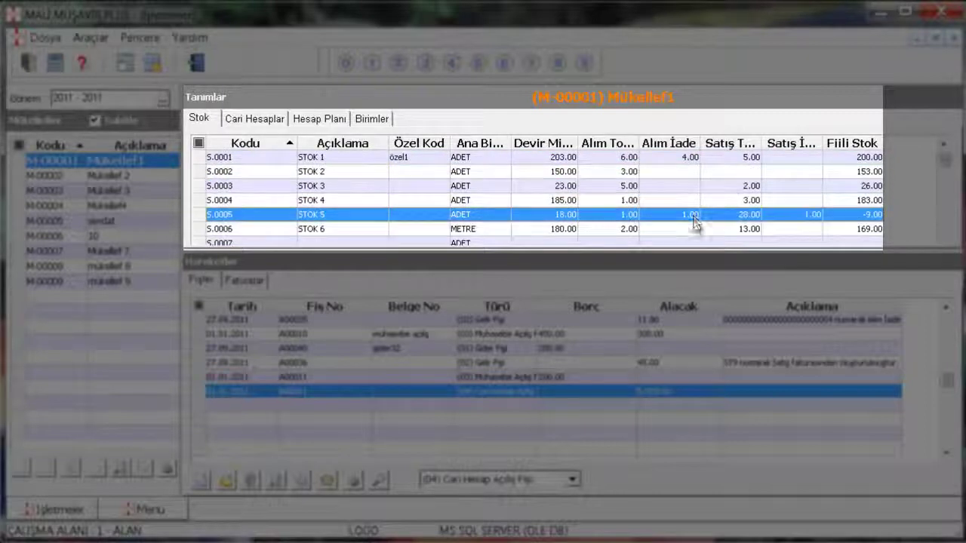
{"action": "left_click", "coordinate": [687, 171]}
{"action": "left_click", "coordinate": [693, 158]}
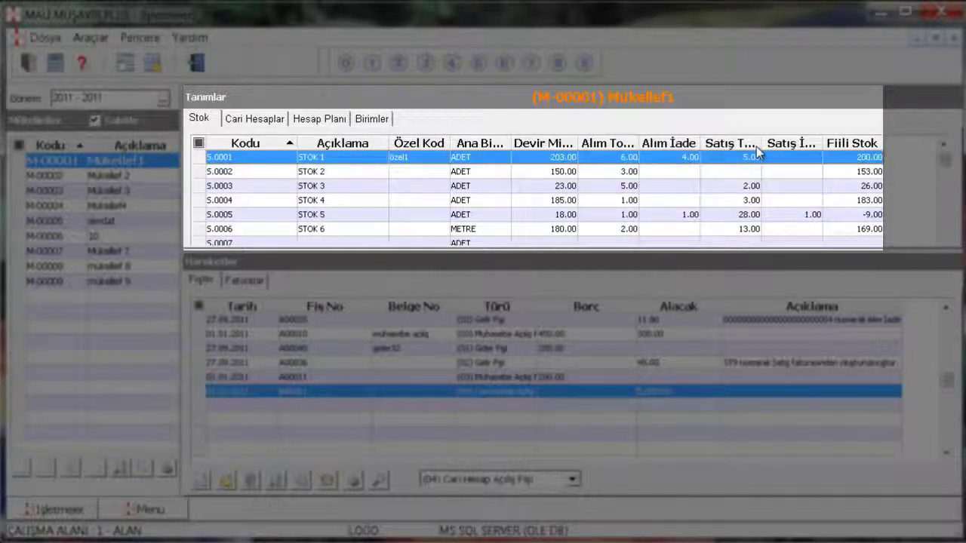
Examine the sales totals and sales returns of the stock items, row by row.
{"action": "left_click", "coordinate": [743, 170]}
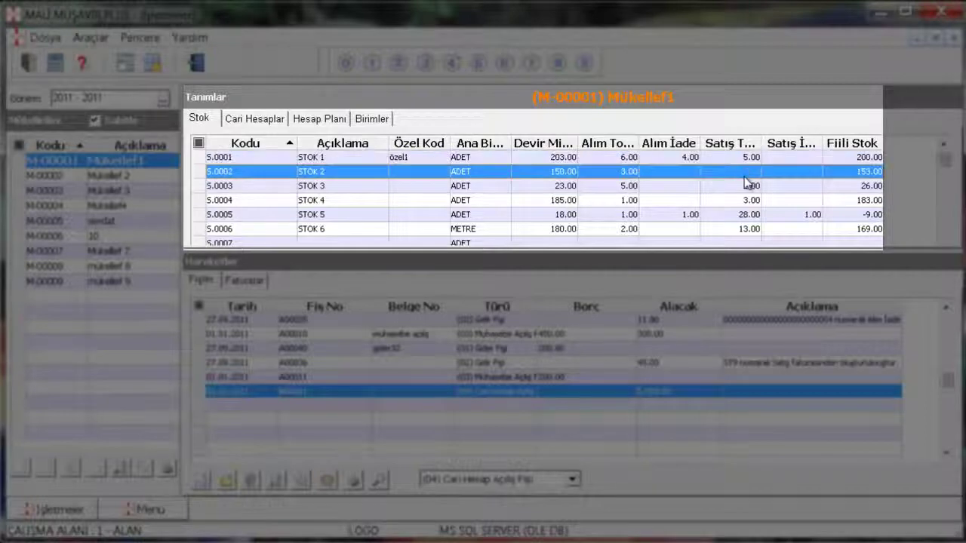
{"action": "left_click", "coordinate": [747, 187]}
{"action": "left_click", "coordinate": [745, 200]}
{"action": "left_click", "coordinate": [747, 215]}
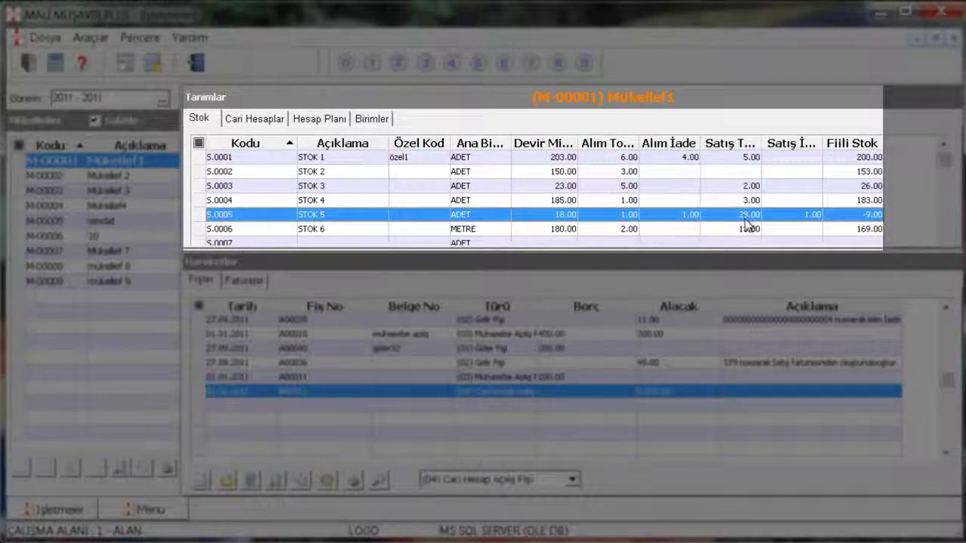
{"action": "left_click", "coordinate": [747, 187]}
{"action": "left_click", "coordinate": [804, 158]}
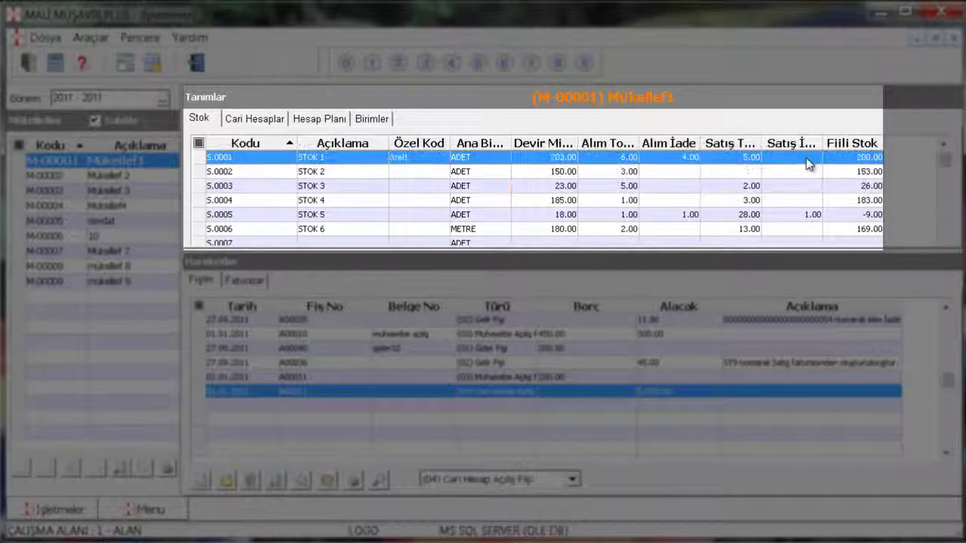
{"action": "left_click", "coordinate": [812, 171]}
{"action": "left_click", "coordinate": [810, 186]}
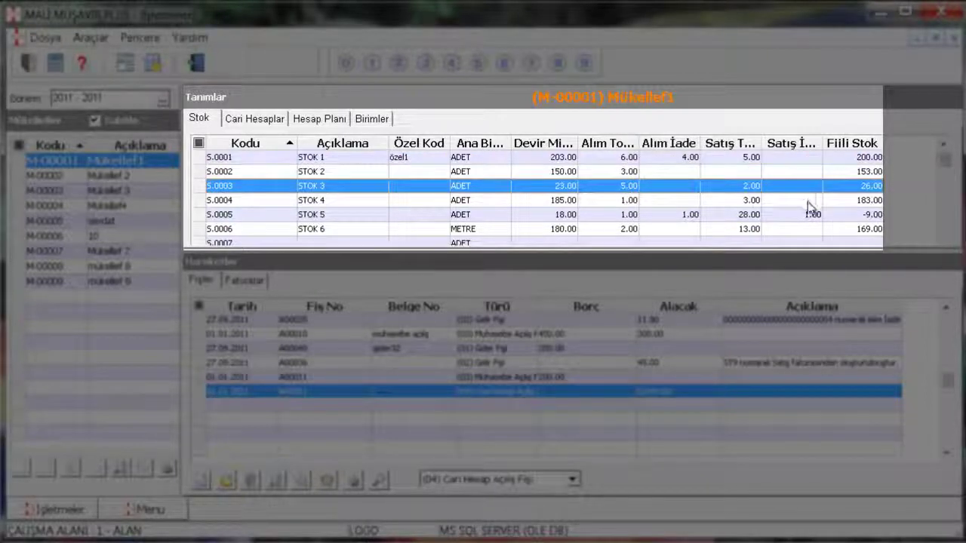
{"action": "left_click", "coordinate": [809, 200]}
{"action": "left_click", "coordinate": [809, 215]}
{"action": "left_click", "coordinate": [811, 229]}
Examine the actual stock quantities (Fiili Stok) of items S.0001 to S.0005.
{"action": "left_click", "coordinate": [870, 160]}
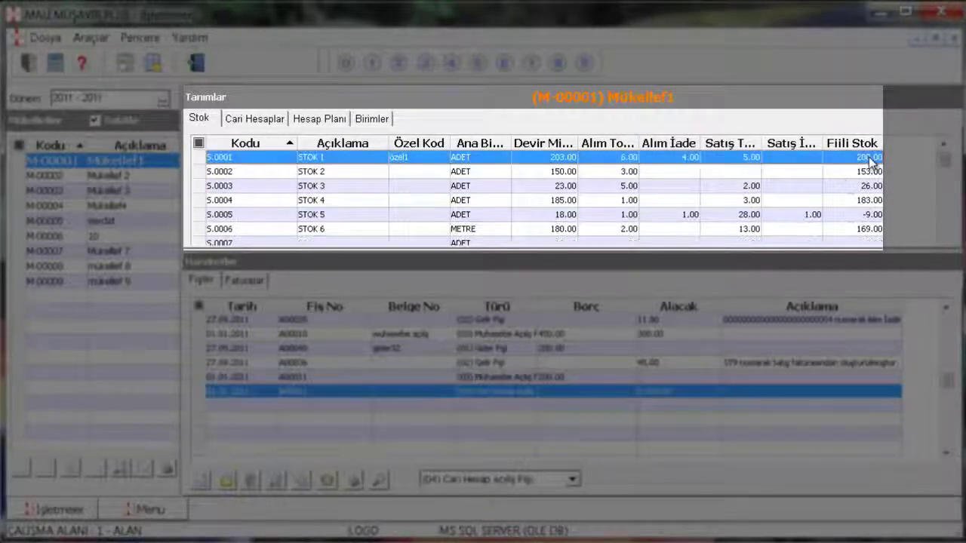
{"action": "left_click", "coordinate": [874, 173]}
{"action": "left_click", "coordinate": [877, 187]}
{"action": "left_click", "coordinate": [876, 200]}
{"action": "left_click", "coordinate": [877, 214]}
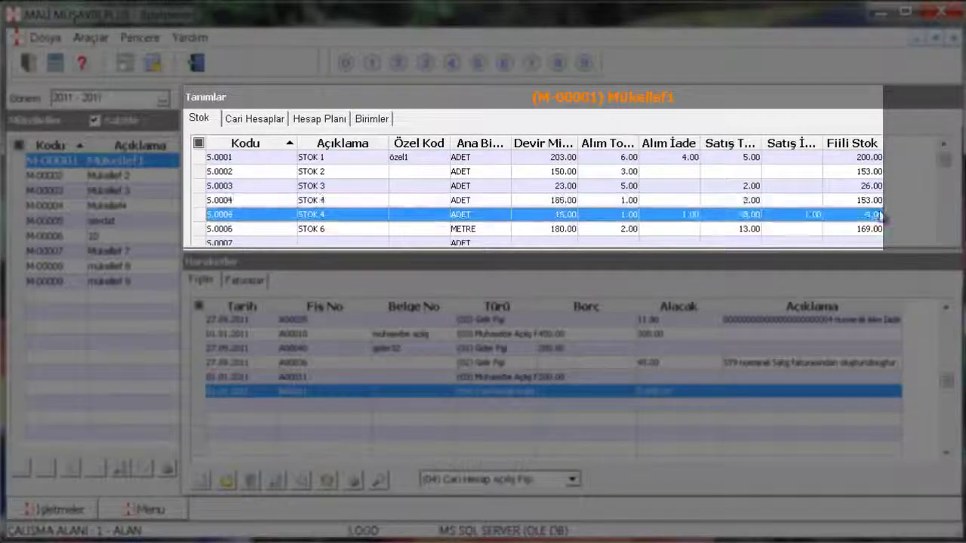
{"action": "left_click", "coordinate": [878, 201]}
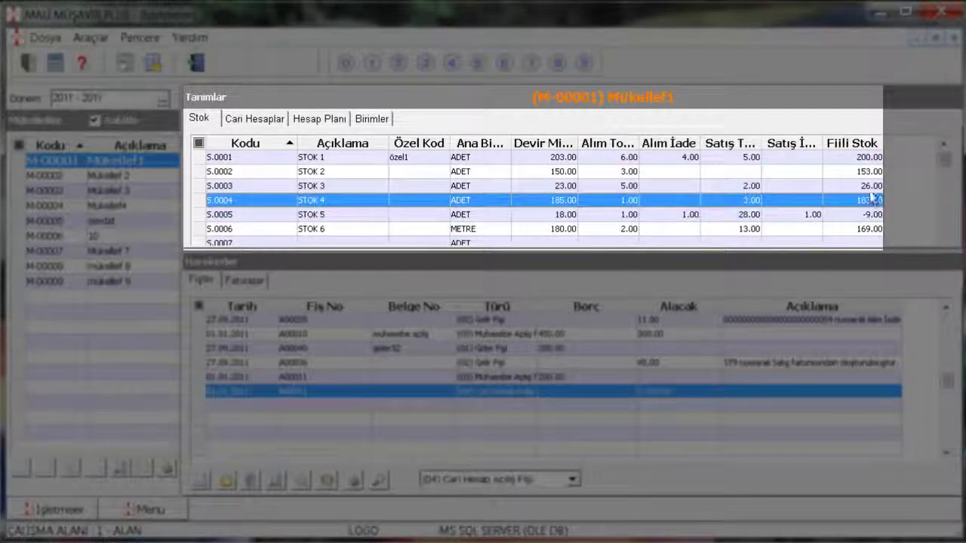
{"action": "left_click", "coordinate": [876, 186]}
{"action": "left_click", "coordinate": [868, 158]}
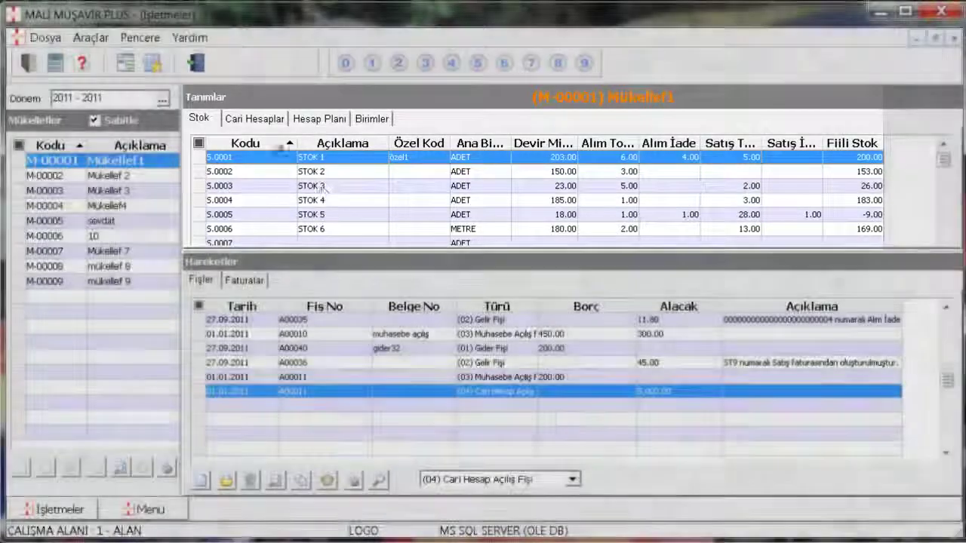
Examine the debit, credit and balance amounts of current accounts (Cari Hesaplar) CARİ_1 to CARİ_5, row by row.
{"action": "left_click", "coordinate": [276, 119]}
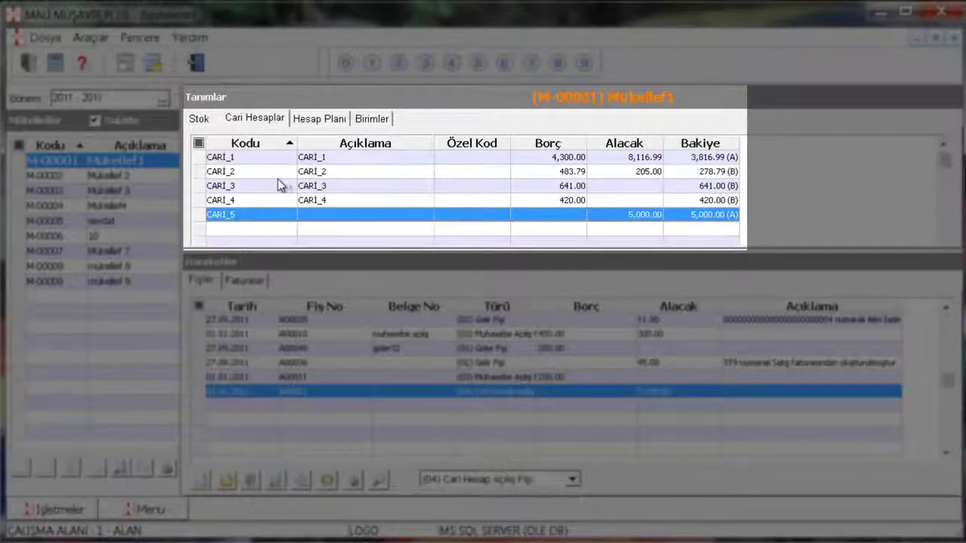
{"action": "left_click", "coordinate": [557, 161]}
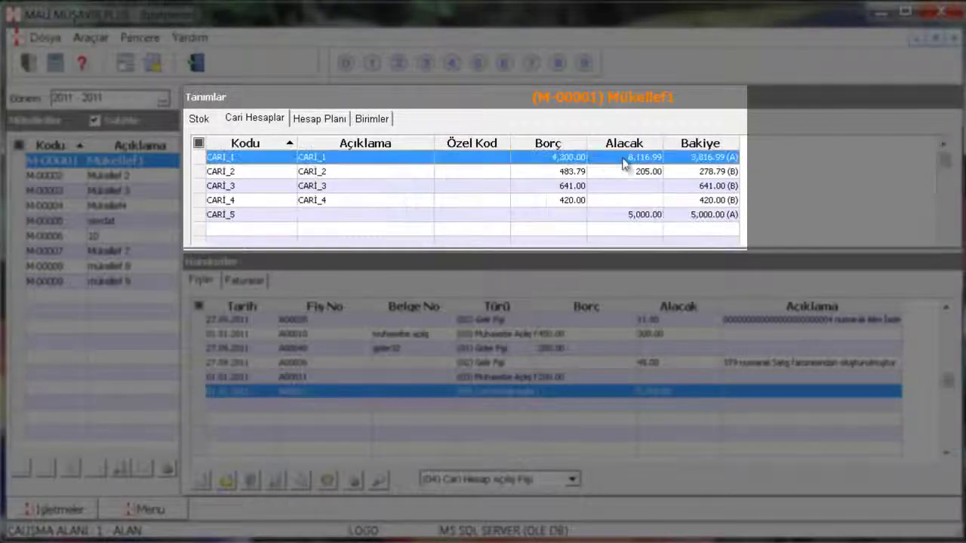
{"action": "left_click", "coordinate": [571, 172]}
{"action": "left_click", "coordinate": [644, 190]}
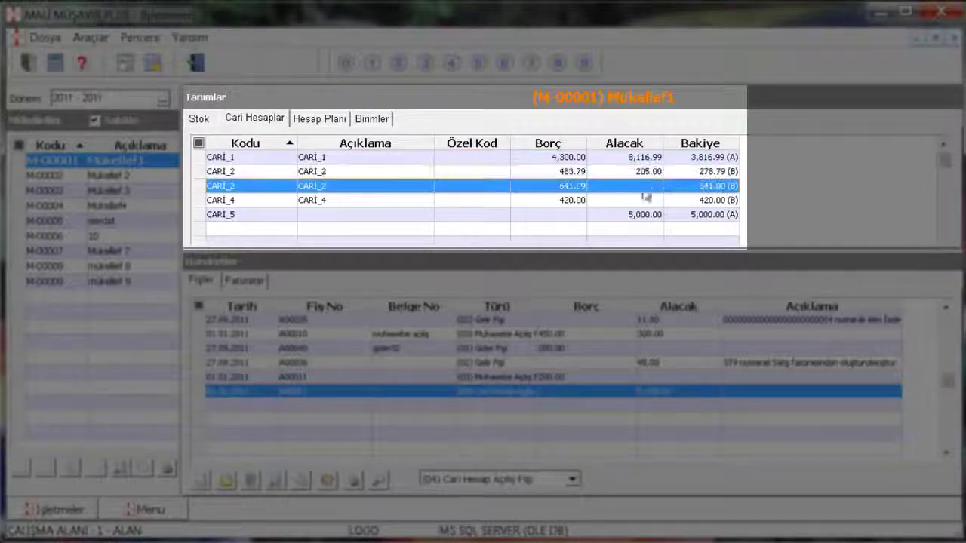
{"action": "left_click", "coordinate": [587, 201]}
{"action": "left_click", "coordinate": [639, 215]}
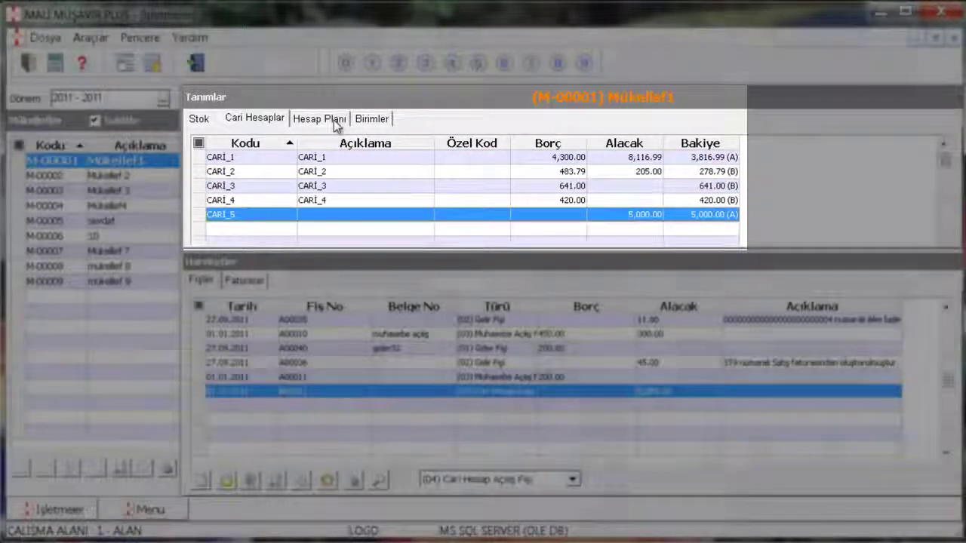
Examine the balances (Bakiye) in the chart of accounts (Hesap Planı) from account 150 down to the end, enlarging the definitions list.
{"action": "left_click", "coordinate": [333, 119]}
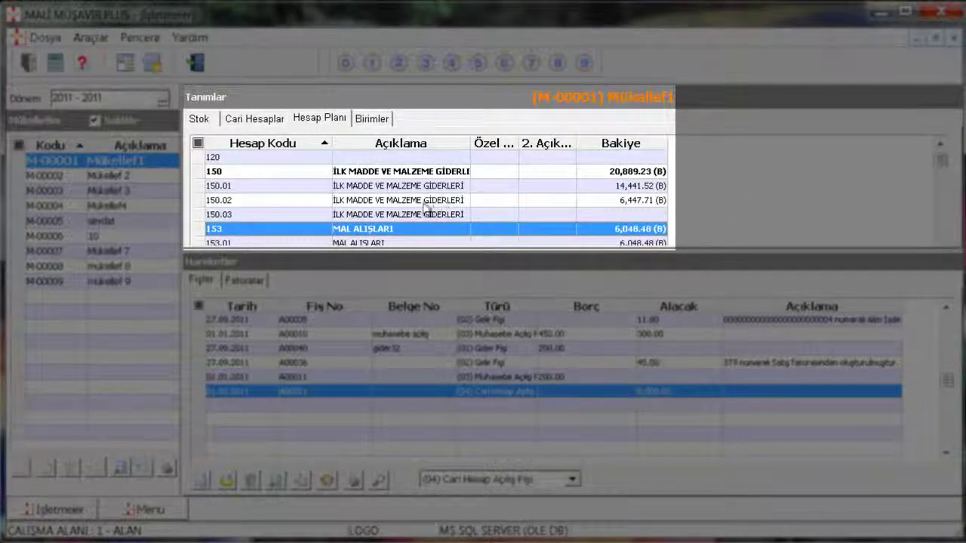
{"action": "left_click", "coordinate": [634, 188]}
{"action": "key", "text": "Down"}
{"action": "key", "text": "Down"}
{"action": "key", "text": "Down"}
{"action": "key", "text": "Down"}
{"action": "key", "text": "Down"}
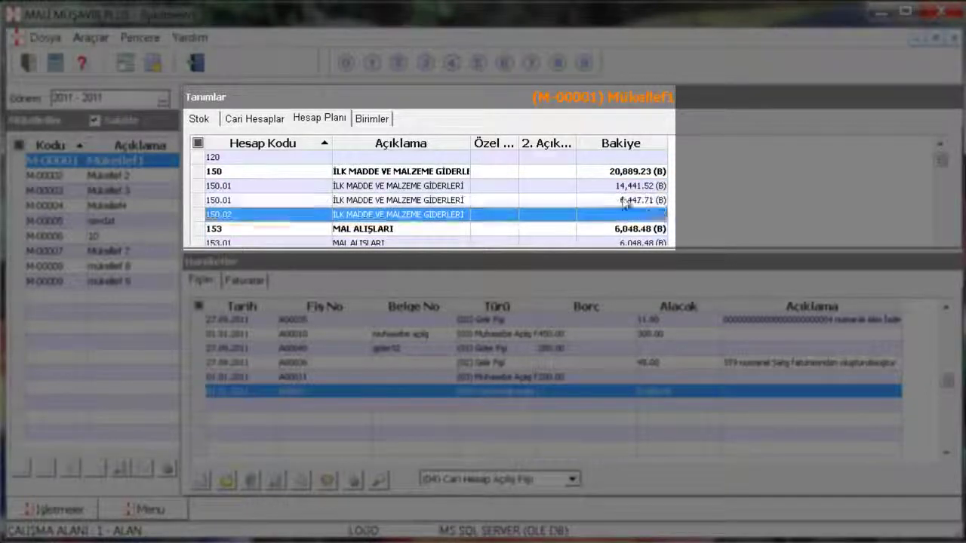
{"action": "scroll", "coordinate": [623, 202], "scroll_direction": "down", "scroll_amount": 2}
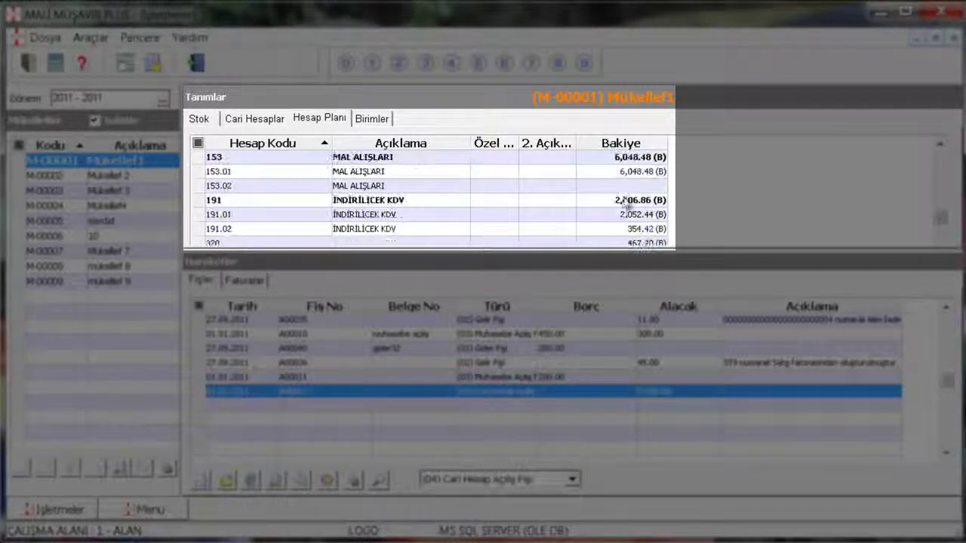
{"action": "left_click_drag", "start_coordinate": [640, 250], "coordinate": [640, 332]}
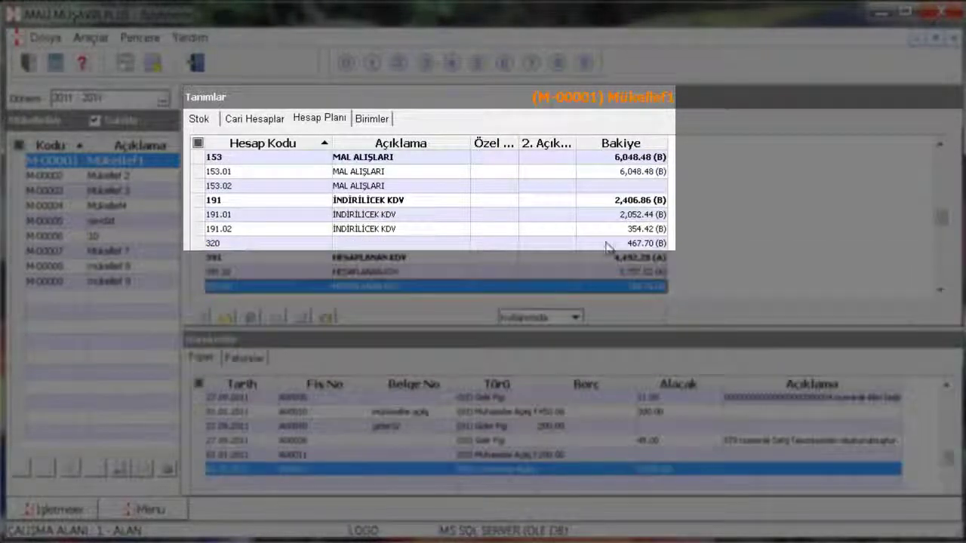
{"action": "scroll", "coordinate": [607, 245], "scroll_direction": "down", "scroll_amount": 2}
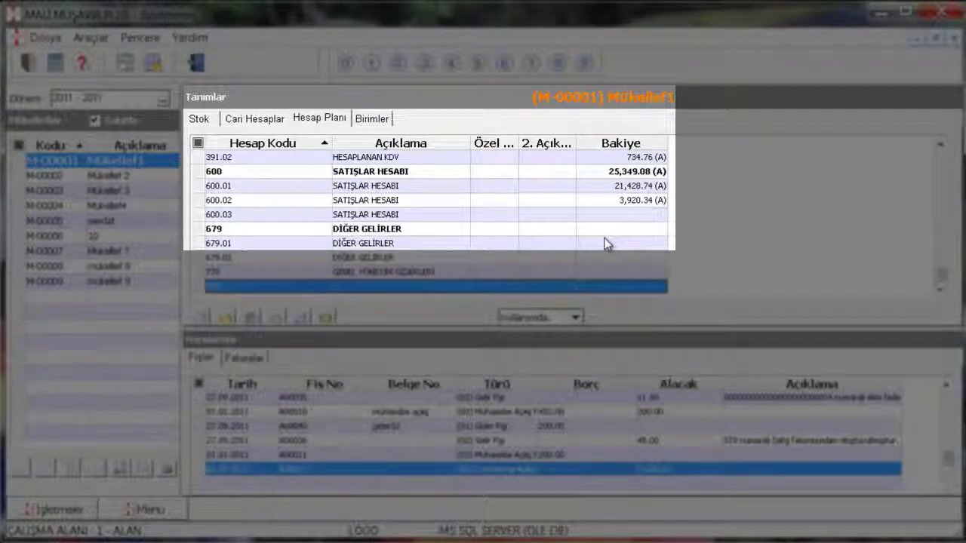
Review the chart of accounts balances in reverse, from the end of the list back up to account 120.
{"action": "key", "text": "Up"}
{"action": "key", "text": "Up"}
{"action": "key", "text": "Up"}
{"action": "key", "text": "Up"}
{"action": "key", "text": "Up"}
{"action": "key", "text": "Up"}
{"action": "key", "text": "Up"}
{"action": "key", "text": "Up"}
{"action": "key", "text": "Up"}
{"action": "key", "text": "Up"}
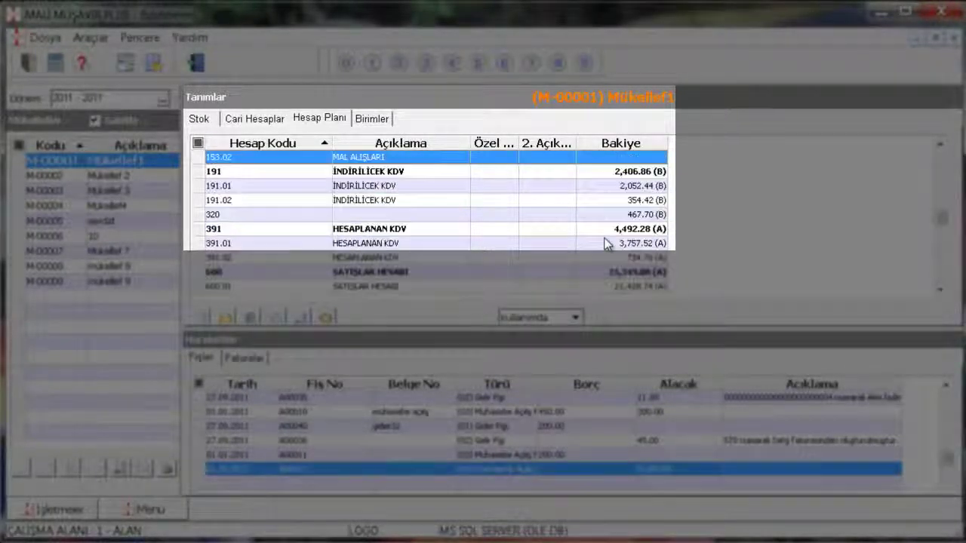
{"action": "key", "text": "Up"}
{"action": "key", "text": "Up"}
{"action": "key", "text": "Up"}
{"action": "key", "text": "Up"}
{"action": "key", "text": "Up"}
{"action": "key", "text": "Up"}
{"action": "key", "text": "Up"}
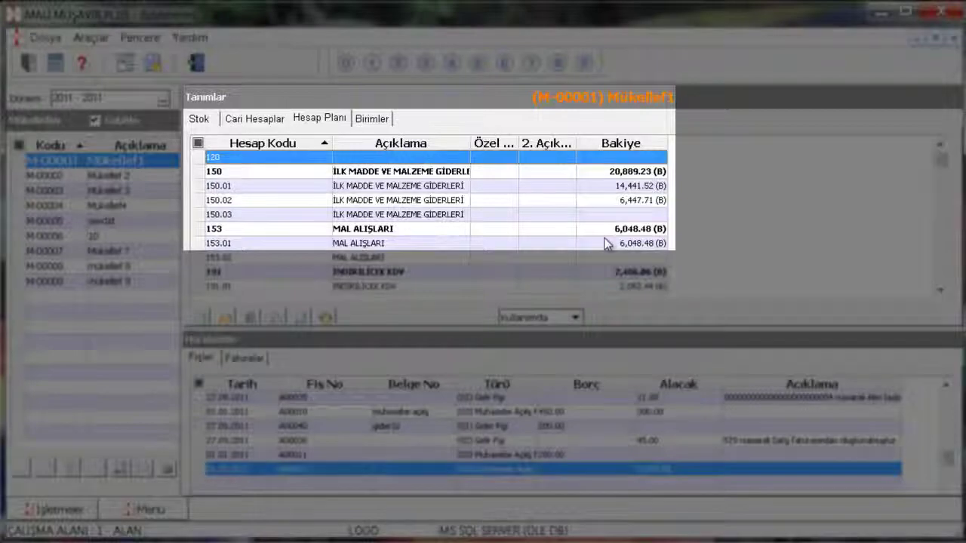